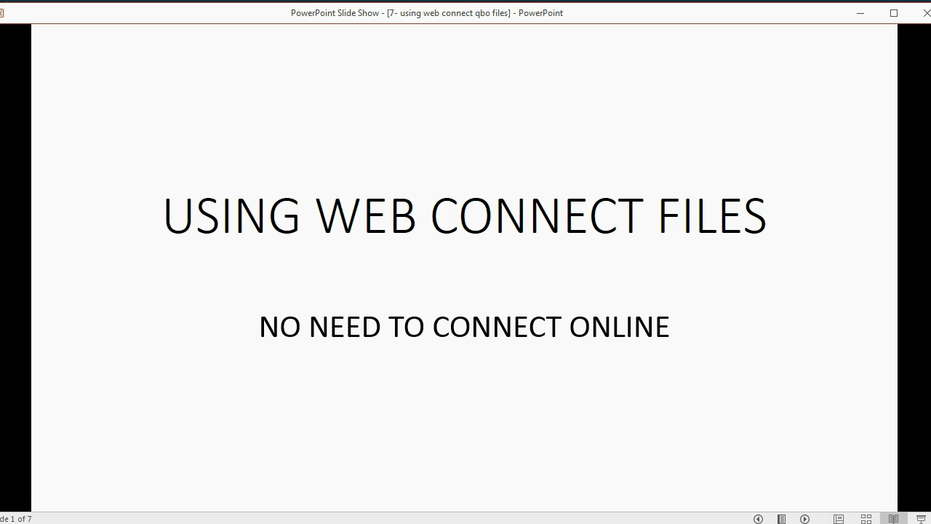
{"action": "key", "text": "Right"}
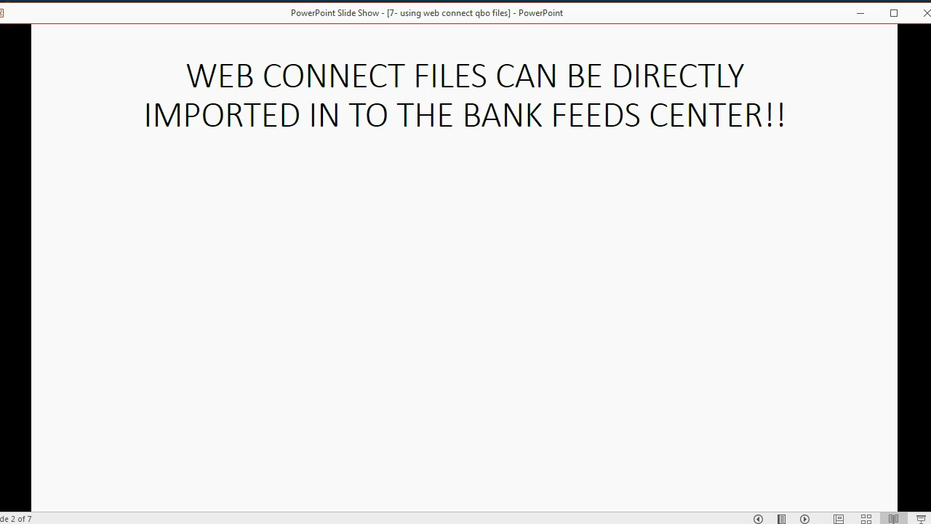
{"action": "key", "text": "Right"}
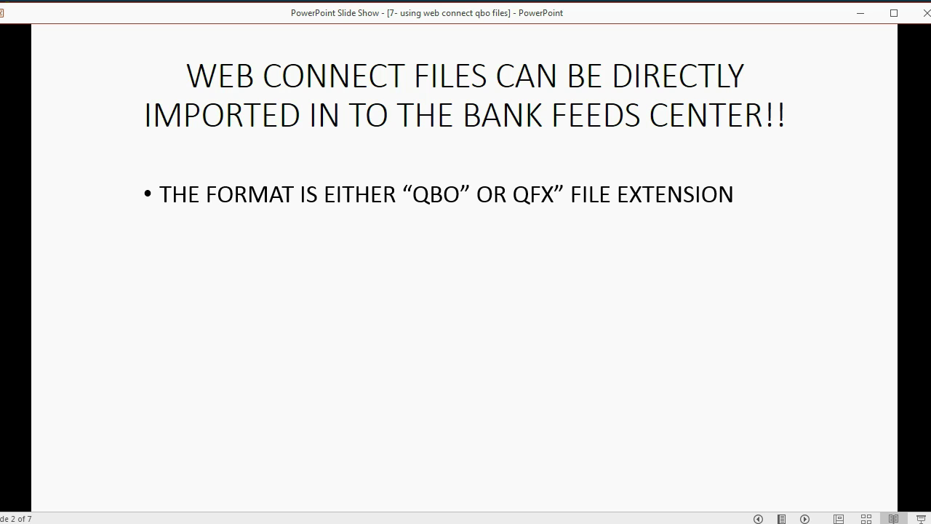
{"action": "key", "text": "Right"}
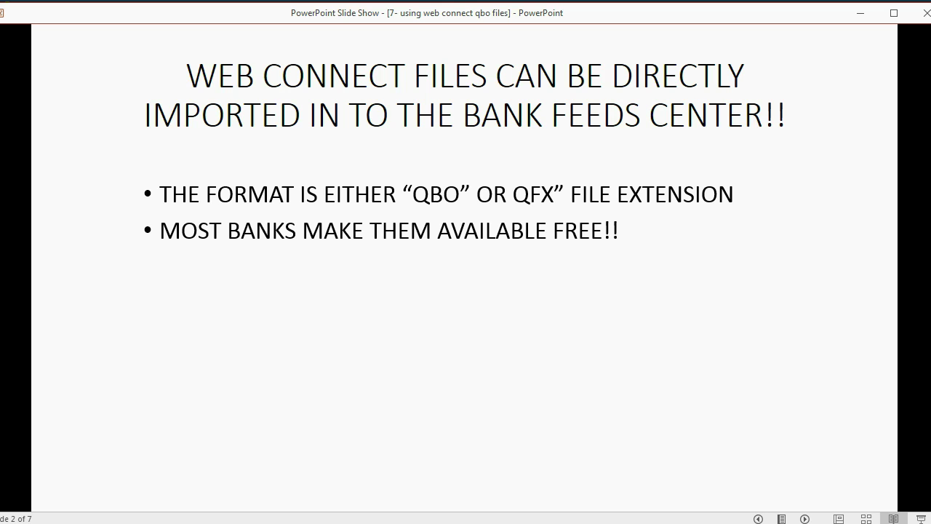
{"action": "key", "text": "Right"}
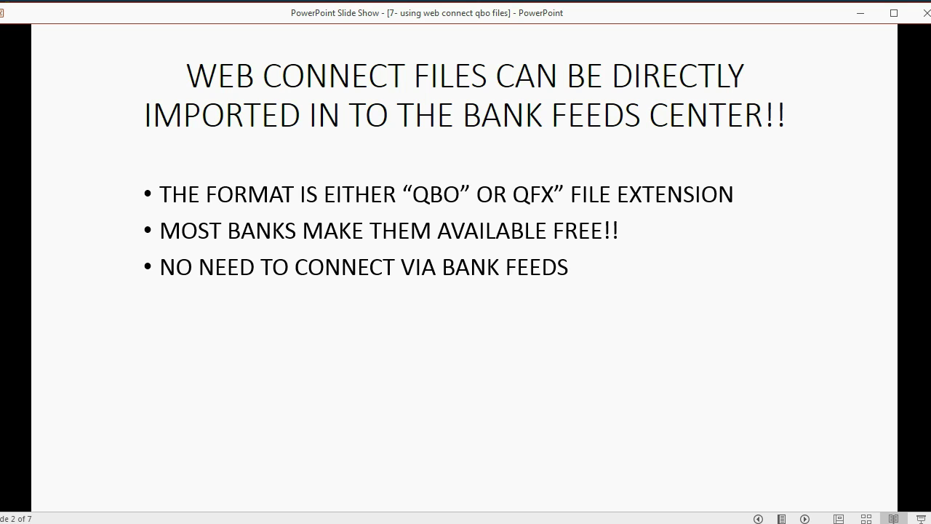
{"action": "key", "text": "Right"}
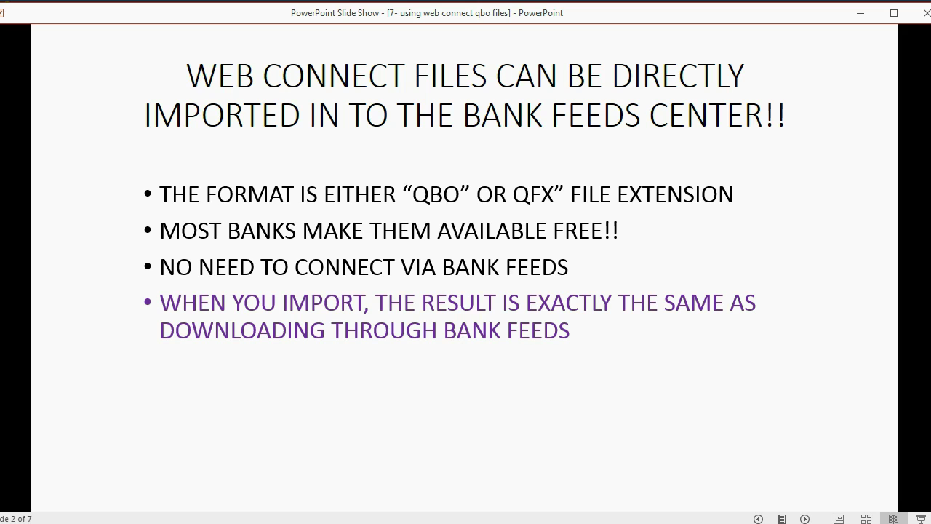
{"action": "key", "text": "Right"}
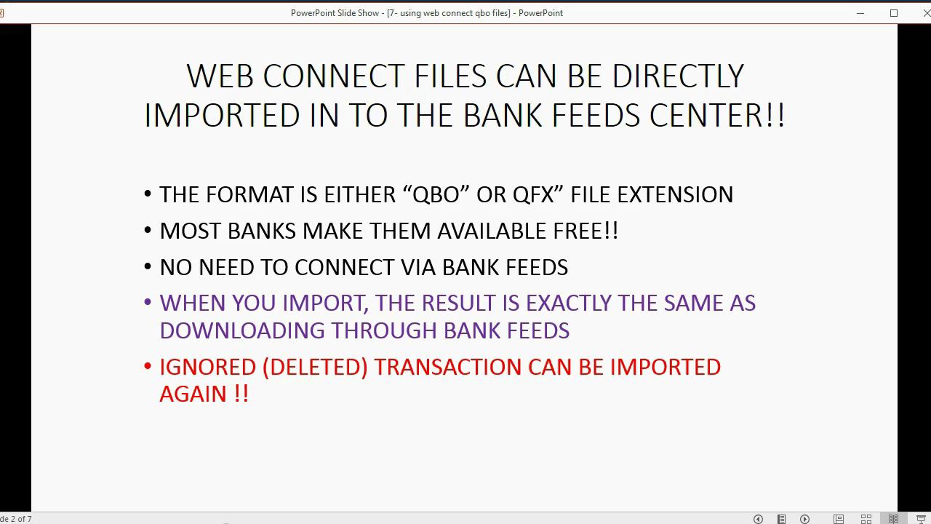
Switch to the Chase page in the browser and open the checking account's activity download form using the Download Now method.
{"action": "key", "text": "alt+Tab"}
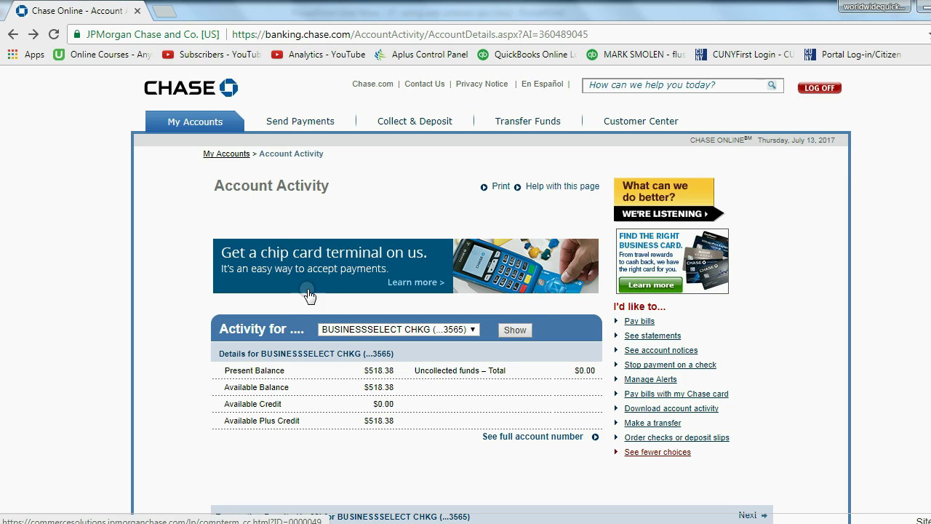
{"action": "left_click", "coordinate": [367, 330]}
{"action": "left_click", "coordinate": [367, 330]}
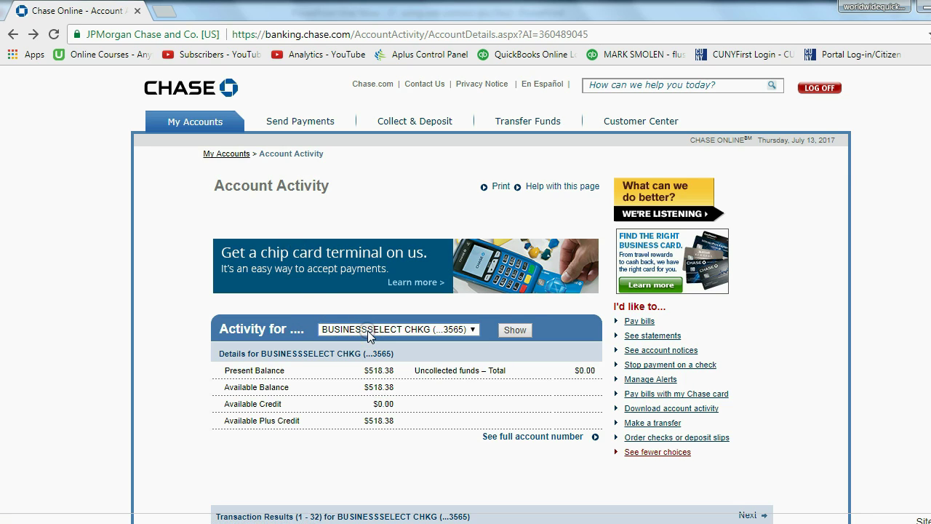
{"action": "left_click", "coordinate": [673, 410]}
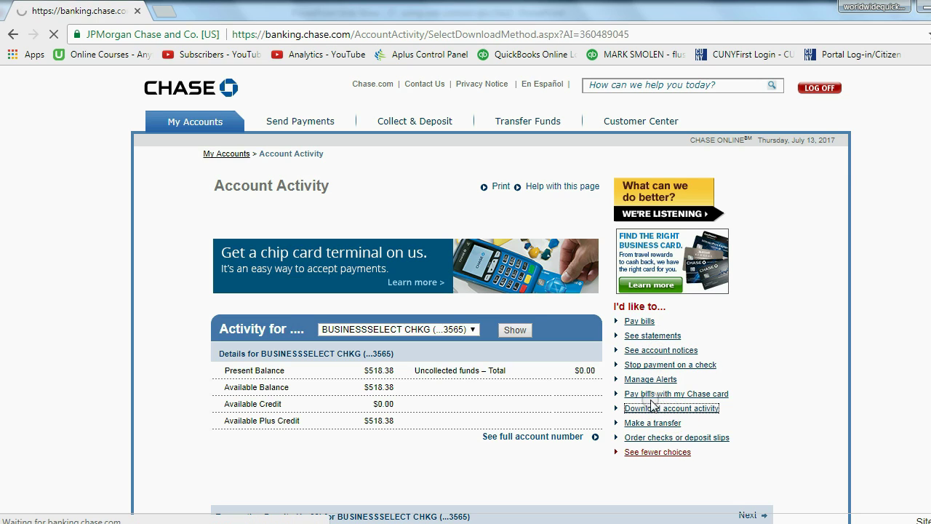
{"action": "scroll", "coordinate": [672, 382], "scroll_direction": "down", "scroll_amount": 3}
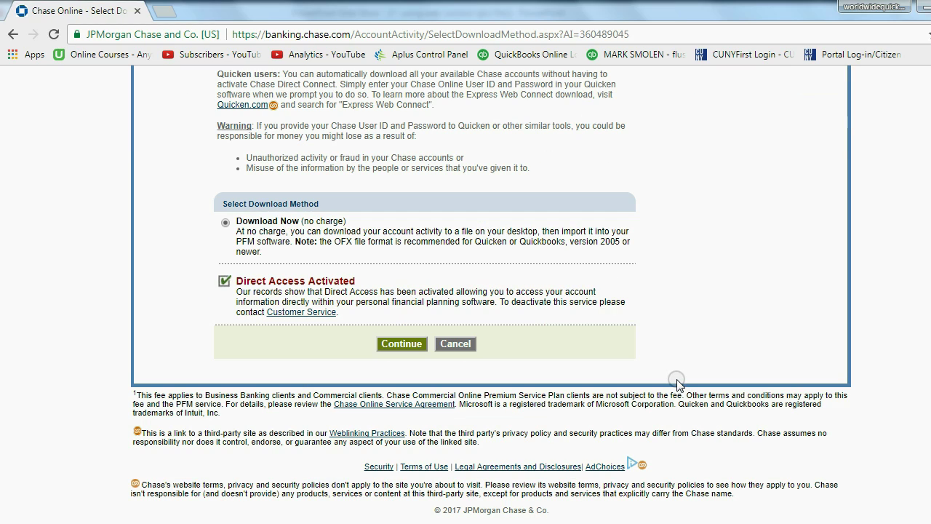
{"action": "scroll", "coordinate": [594, 357], "scroll_direction": "up", "scroll_amount": 3}
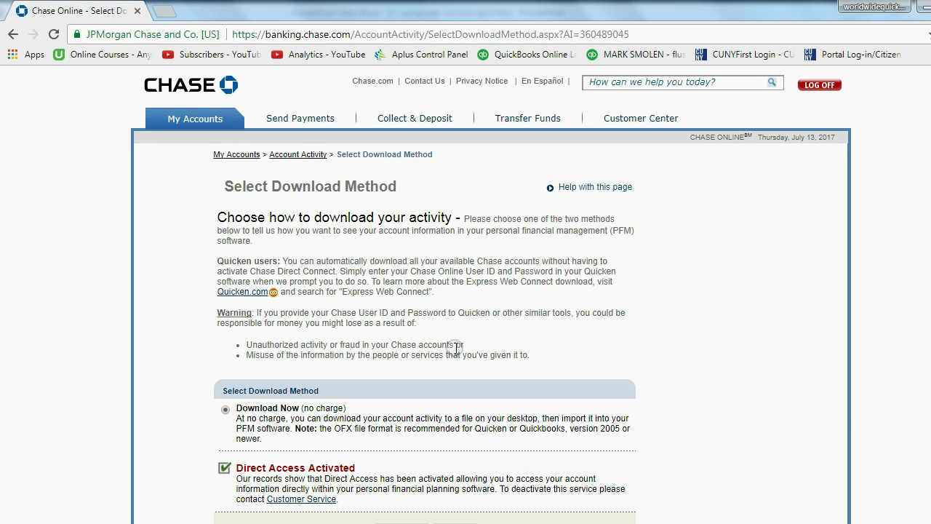
{"action": "scroll", "coordinate": [456, 389], "scroll_direction": "down", "scroll_amount": 3}
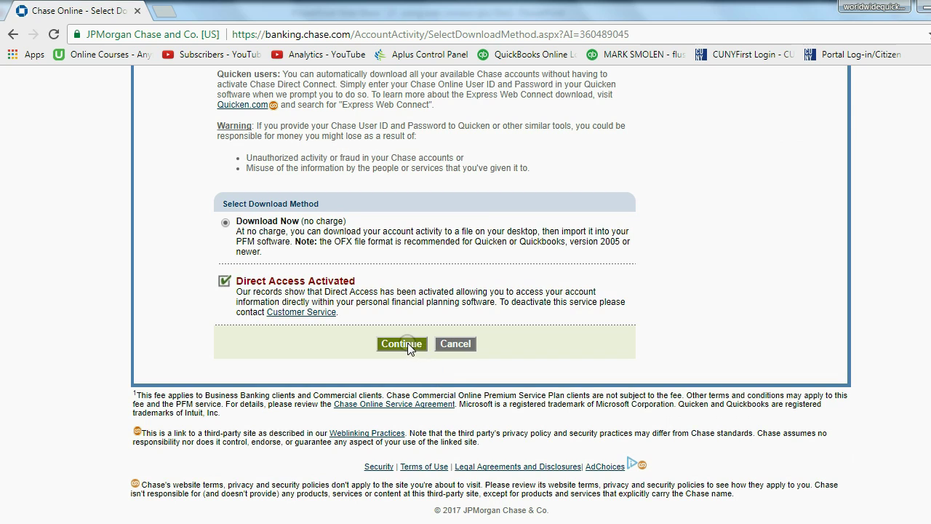
{"action": "left_click", "coordinate": [408, 342]}
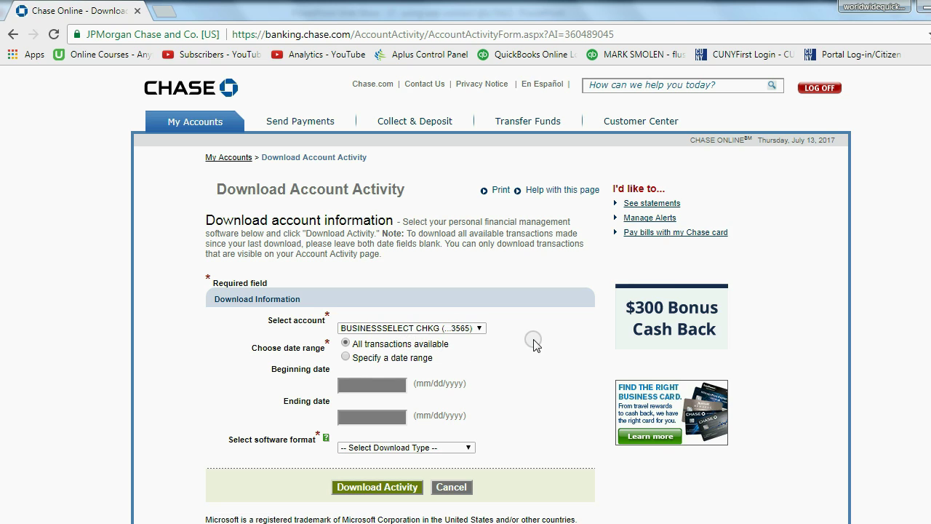
Download all available transactions of the BusinessSelect checking account in Quickbooks Web Connect QBO format.
{"action": "left_click", "coordinate": [480, 328]}
{"action": "left_click", "coordinate": [482, 332]}
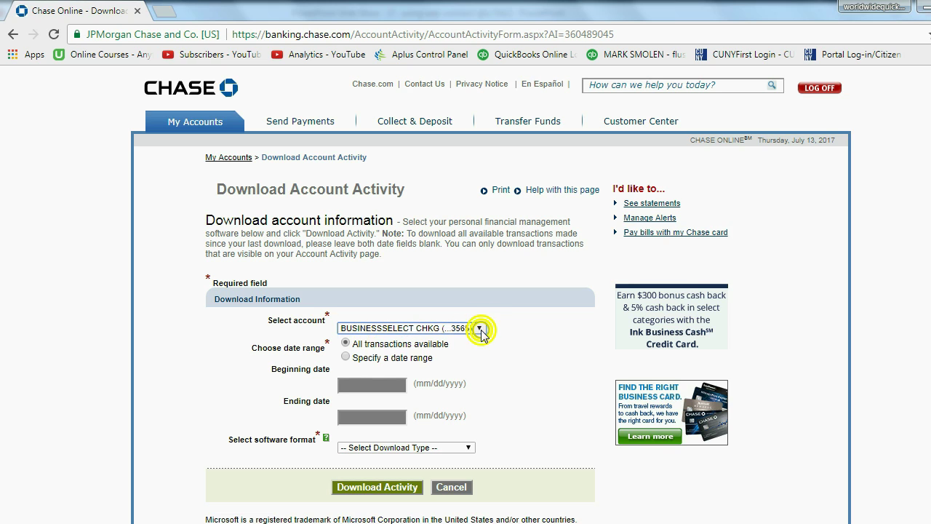
{"action": "scroll", "coordinate": [526, 346], "scroll_direction": "down", "scroll_amount": 1}
{"action": "scroll", "coordinate": [527, 346], "scroll_direction": "down", "scroll_amount": 1}
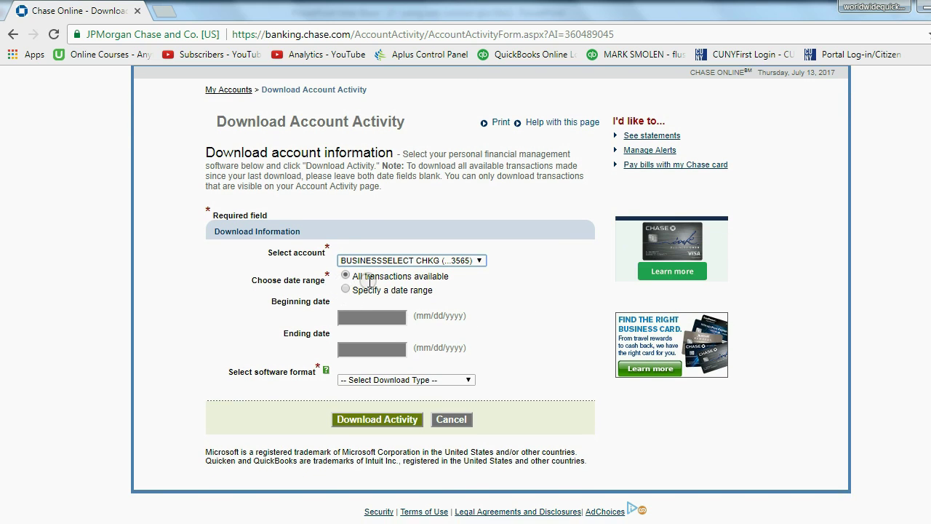
{"action": "left_click", "coordinate": [456, 264]}
{"action": "left_click", "coordinate": [456, 263]}
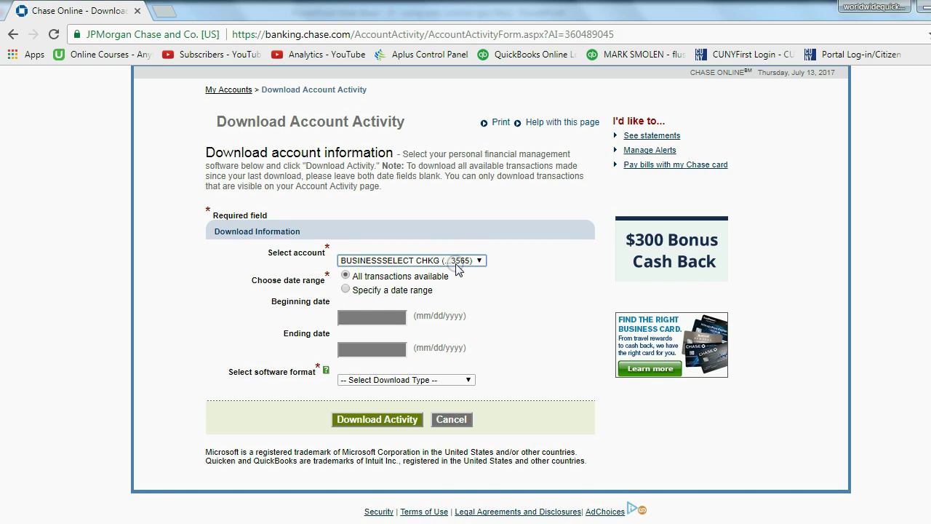
{"action": "left_click", "coordinate": [412, 381]}
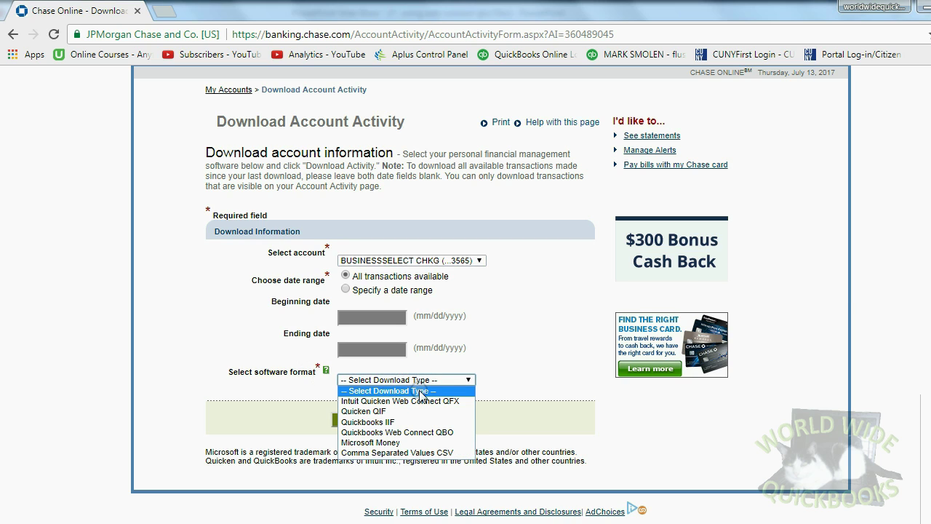
{"action": "left_click", "coordinate": [453, 404]}
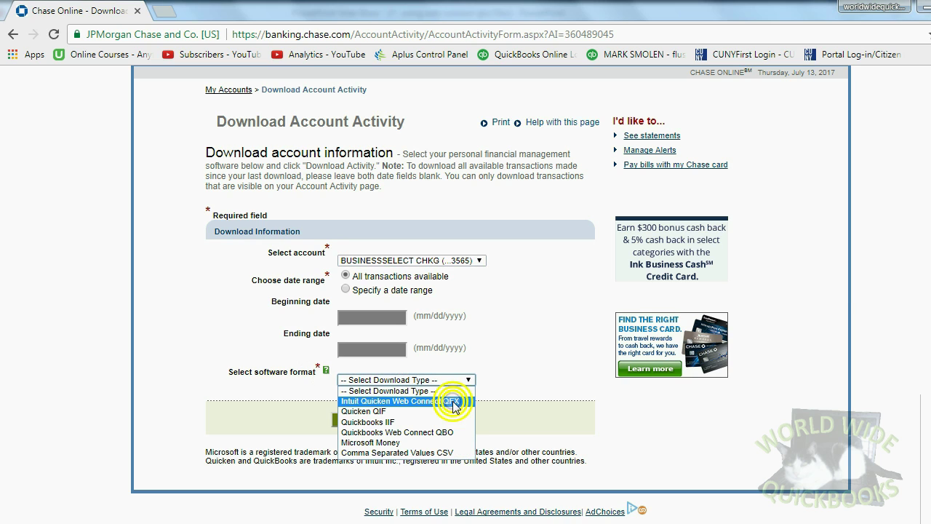
{"action": "left_click", "coordinate": [427, 434]}
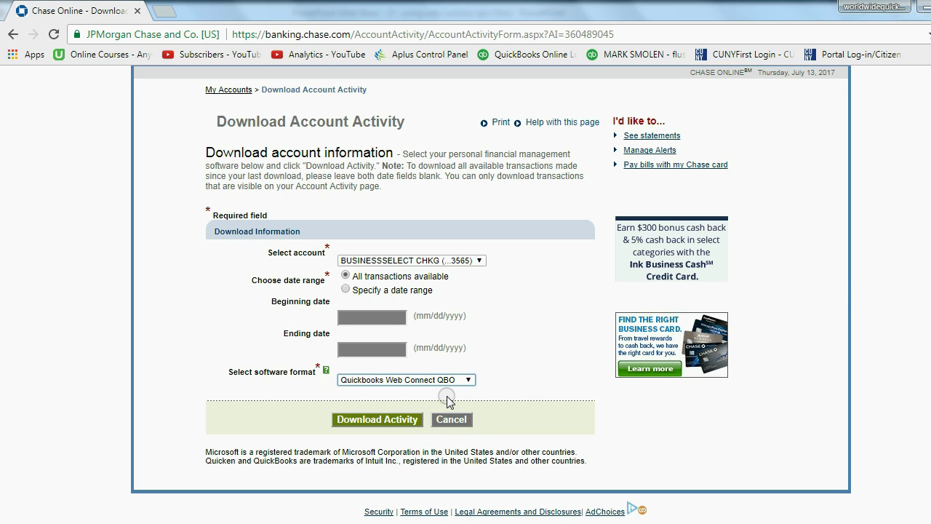
{"action": "left_click", "coordinate": [400, 420]}
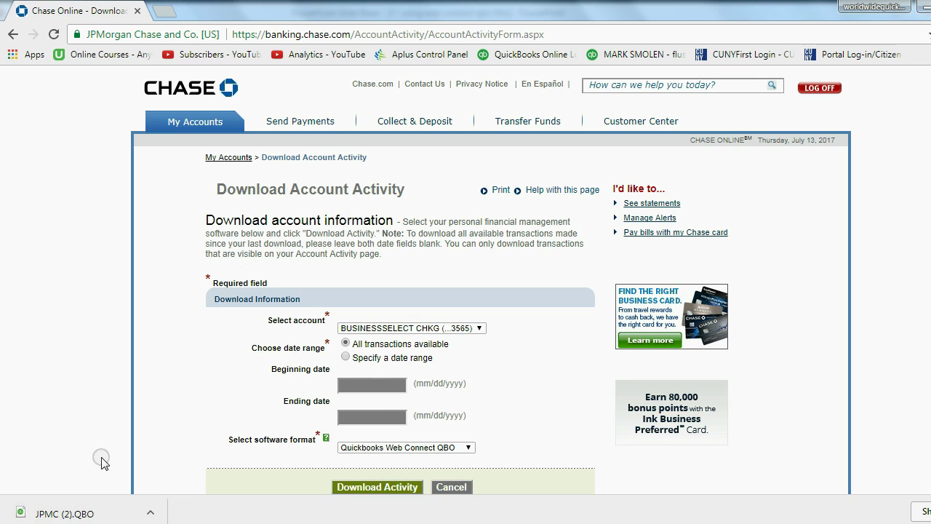
Show the downloaded JPMC (2).QBO file in its folder and copy it.
{"action": "mouse_move", "coordinate": [48, 512]}
{"action": "left_mouse_down"}
{"action": "mouse_move", "coordinate": [38, 515]}
{"action": "mouse_move", "coordinate": [138, 489]}
{"action": "mouse_move", "coordinate": [175, 429]}
{"action": "mouse_move", "coordinate": [105, 507]}
{"action": "mouse_move", "coordinate": [114, 497]}
{"action": "mouse_move", "coordinate": [86, 504]}
{"action": "mouse_move", "coordinate": [148, 515]}
{"action": "left_mouse_up"}
{"action": "left_click", "coordinate": [148, 515]}
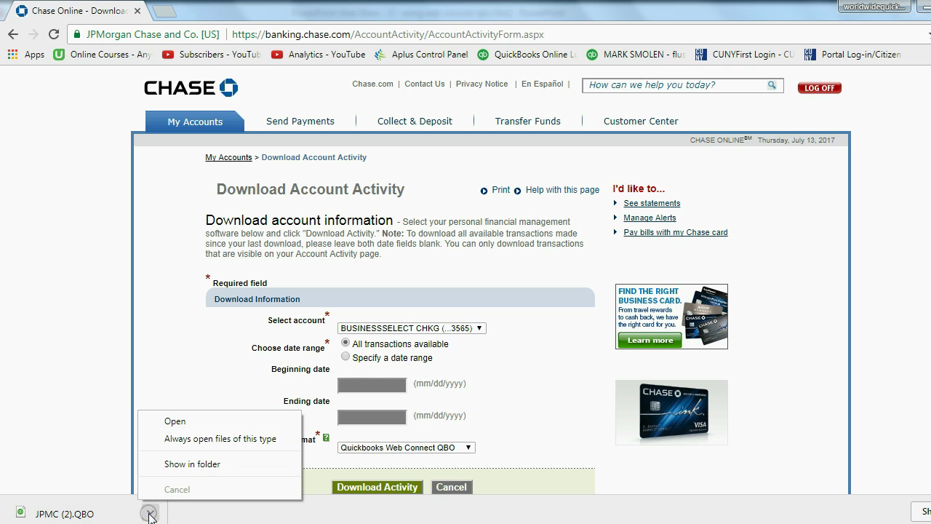
{"action": "left_click", "coordinate": [181, 464]}
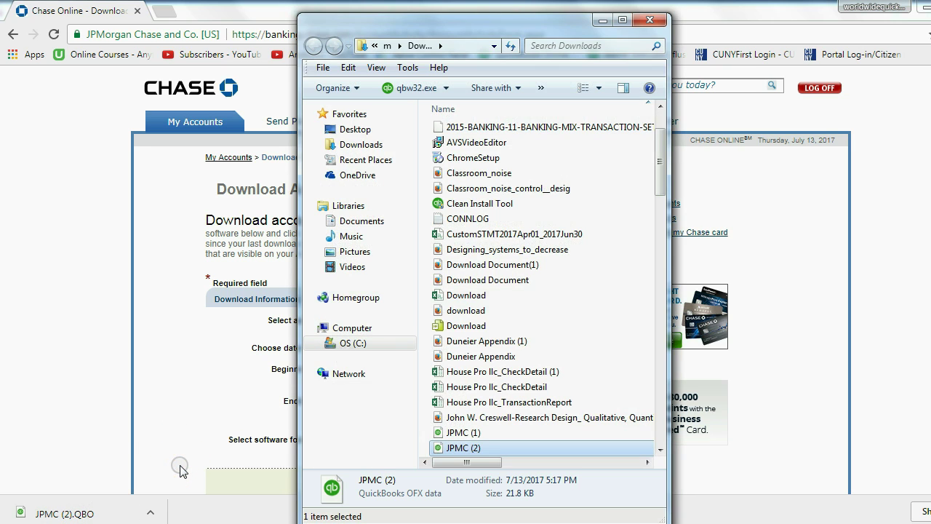
{"action": "right_click", "coordinate": [452, 450]}
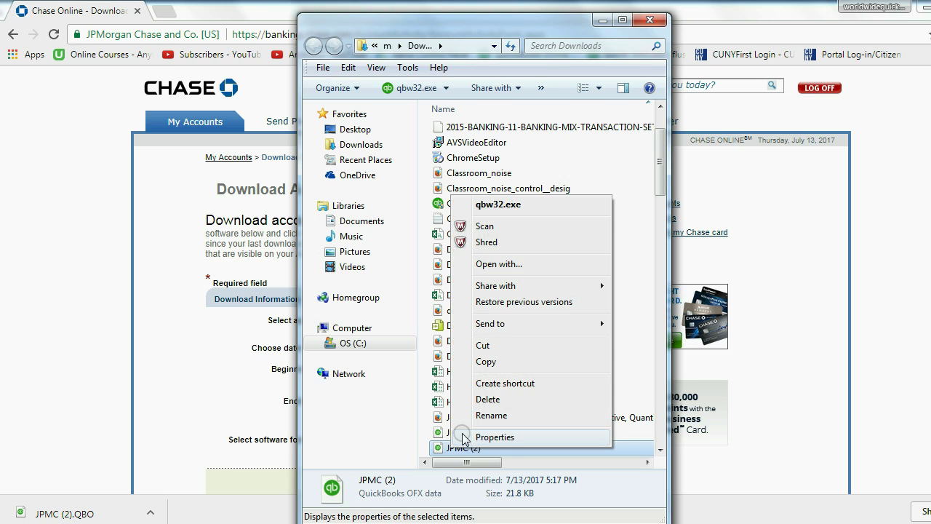
{"action": "left_click", "coordinate": [481, 363]}
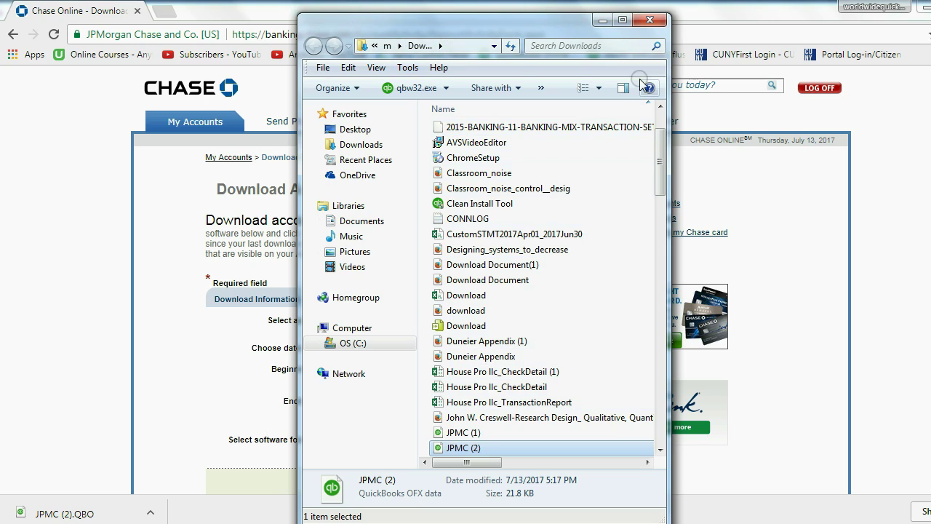
{"action": "left_click_drag", "start_coordinate": [669, 86], "coordinate": [747, 86]}
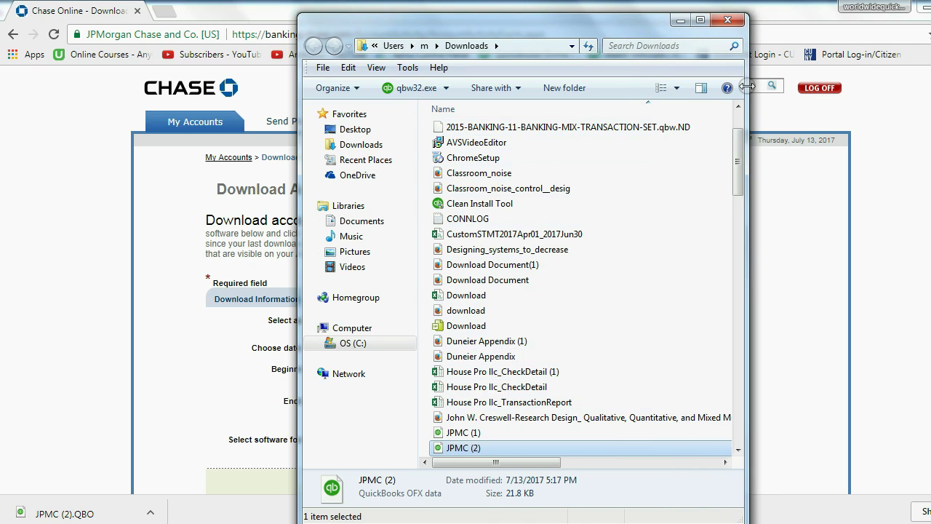
{"action": "right_click", "coordinate": [461, 446]}
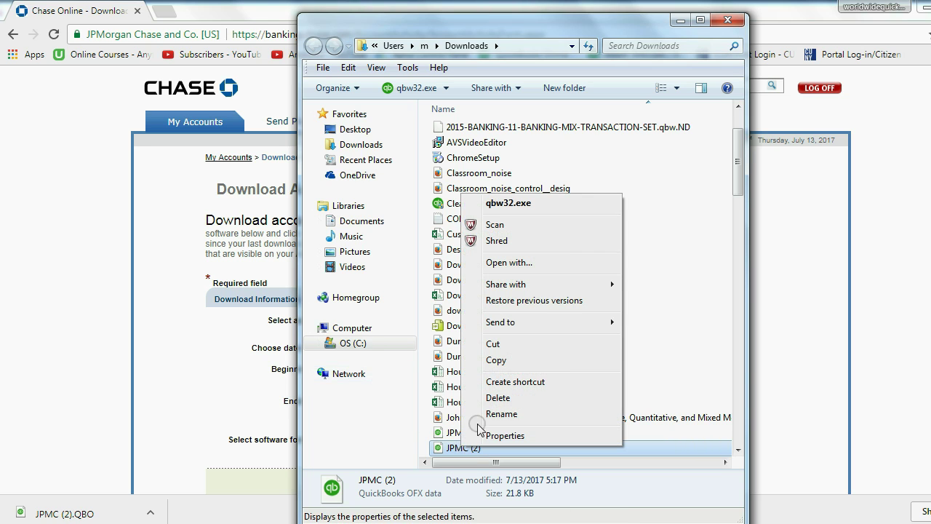
{"action": "left_click", "coordinate": [502, 360]}
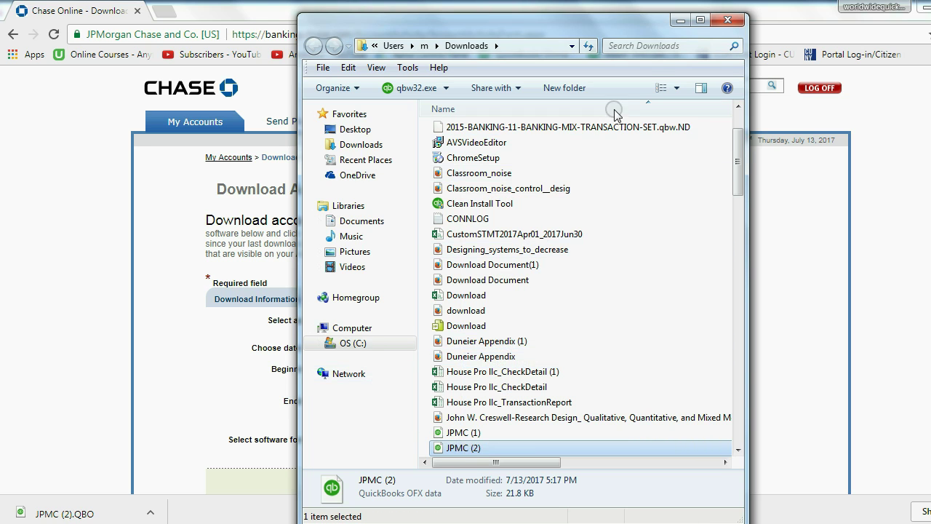
Paste the copied JPMC (2) file onto the desktop and place it beneath the "a1 new desktop bank feeds" folder.
{"action": "left_click", "coordinate": [678, 20]}
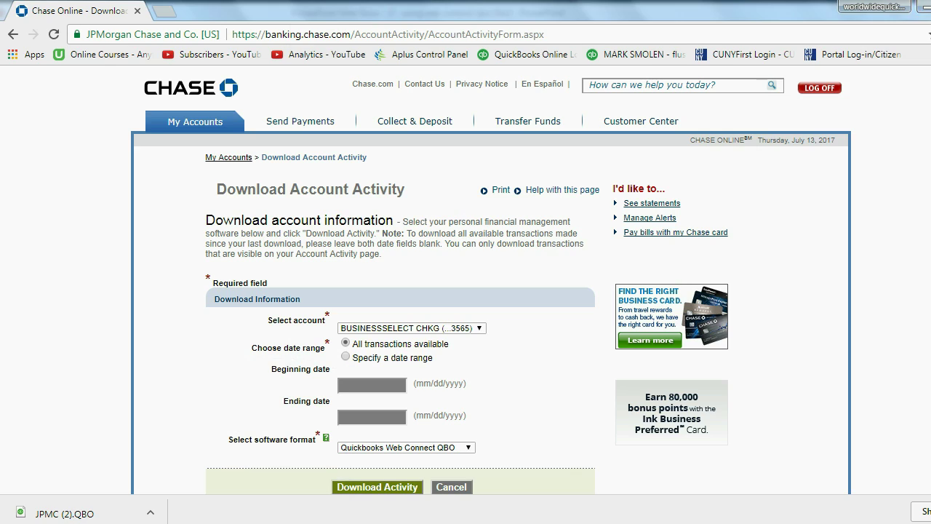
{"action": "left_click", "coordinate": [926, 9]}
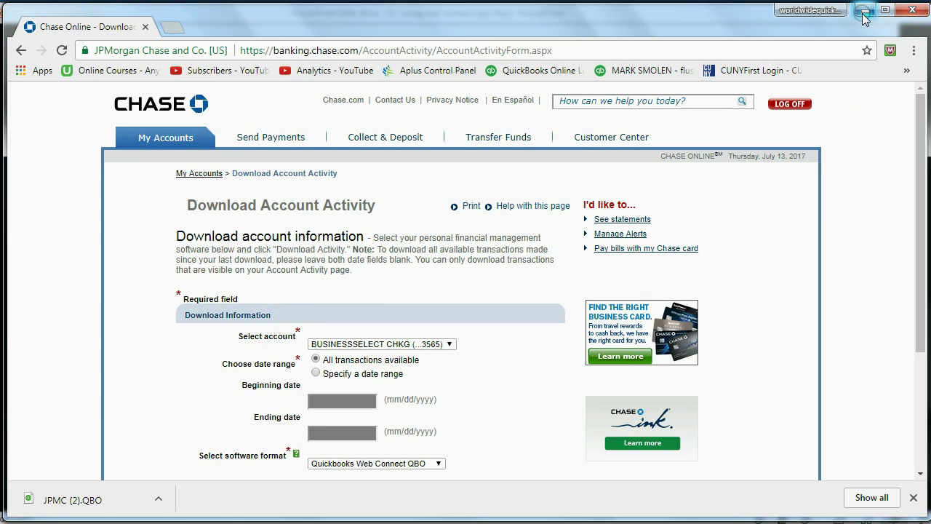
{"action": "left_click", "coordinate": [913, 10]}
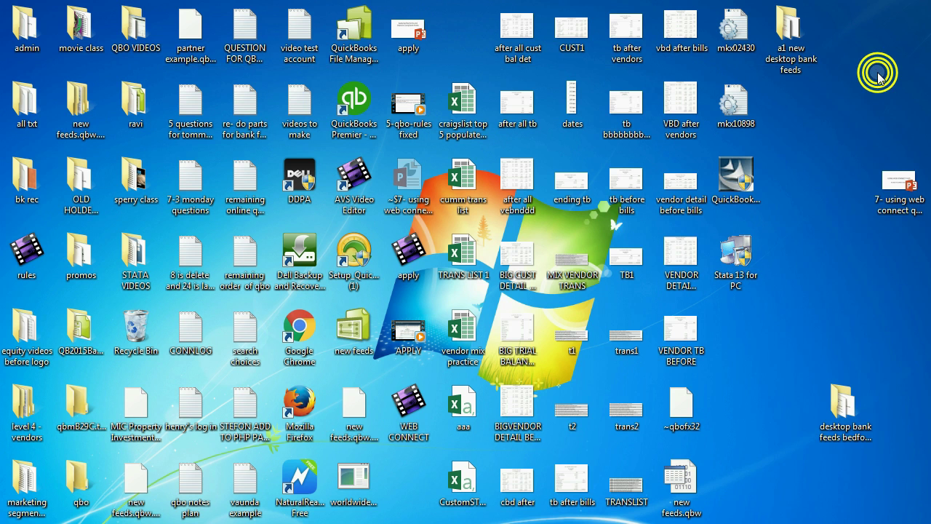
{"action": "left_click", "coordinate": [882, 136]}
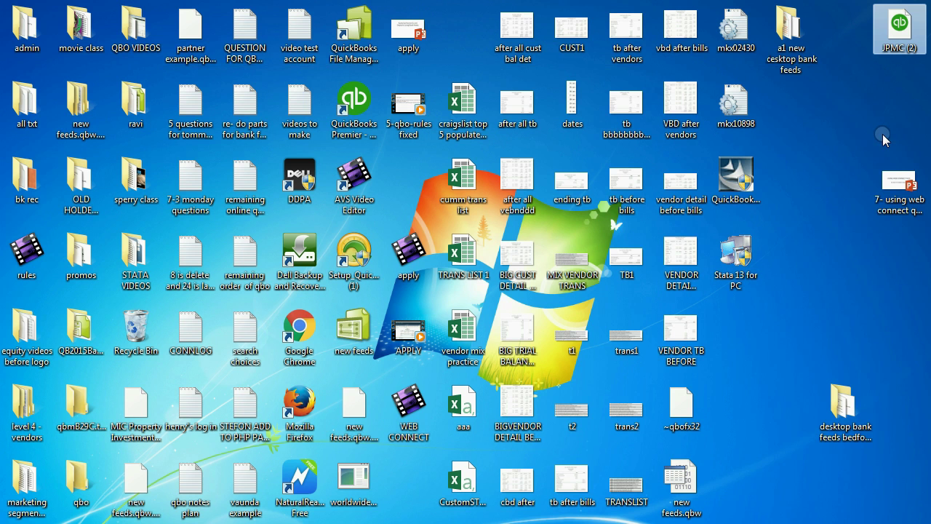
{"action": "left_click_drag", "start_coordinate": [902, 36], "coordinate": [804, 120]}
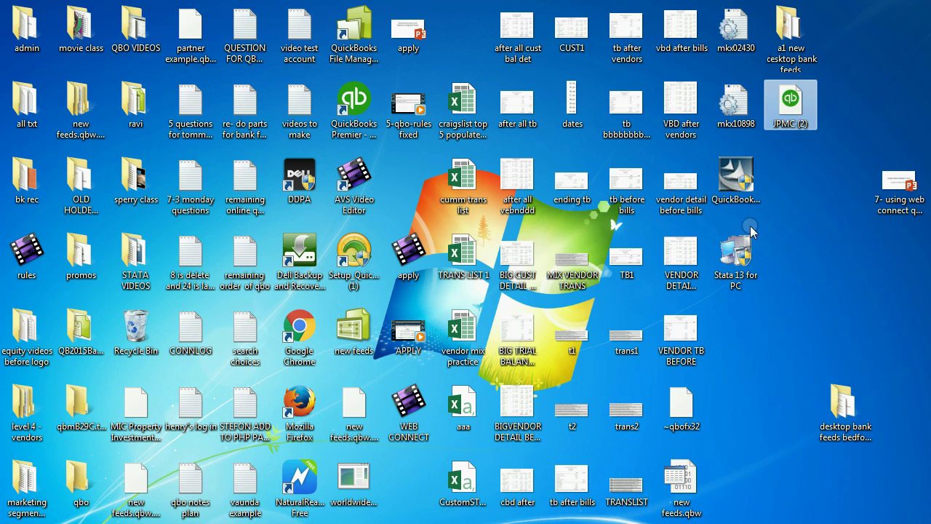
{"action": "key", "text": "alt+Tab"}
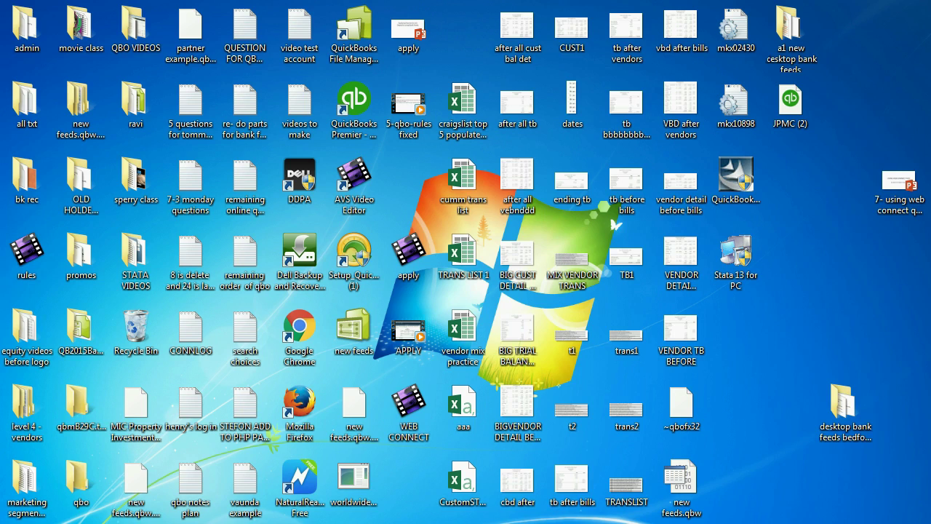
{"action": "key", "text": "alt+Tab"}
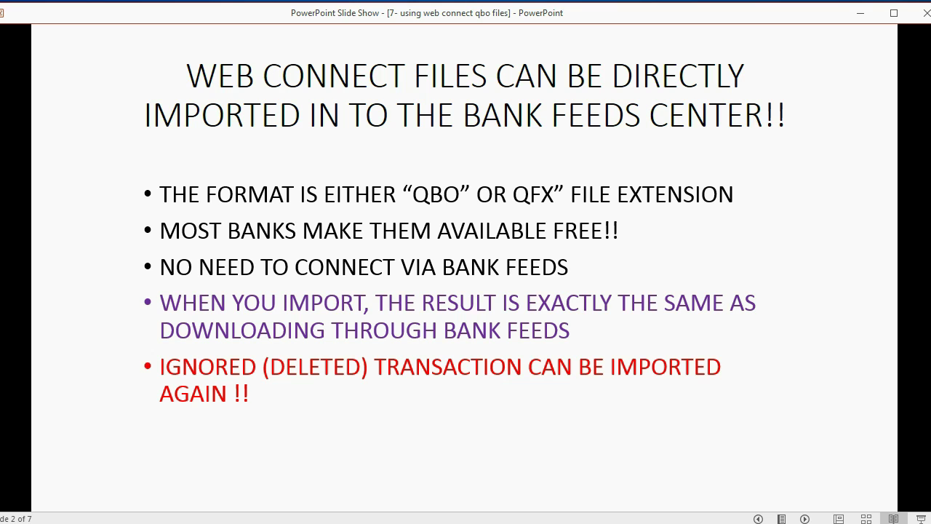
{"action": "left_click", "coordinate": [804, 518]}
{"action": "left_click", "coordinate": [805, 518]}
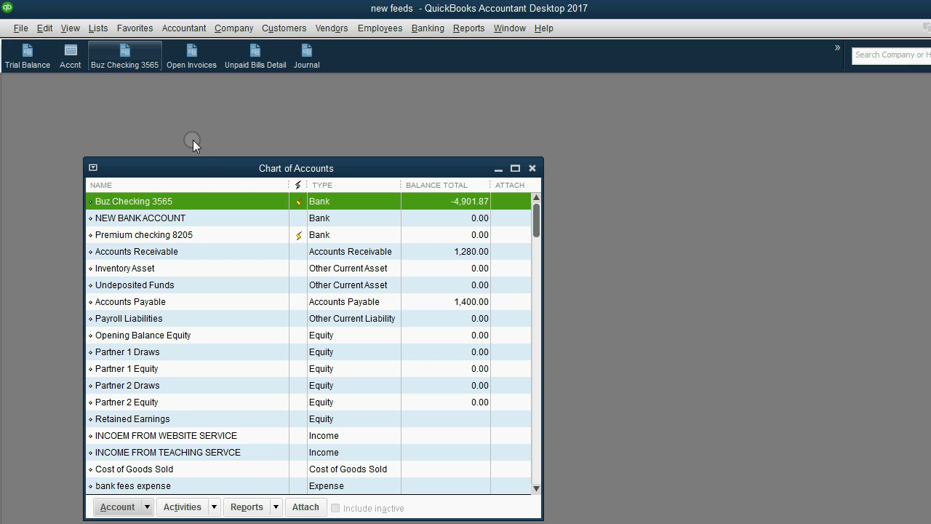
Compare Buz Checking 3565, NEW BANK ACCOUNT and Premium checking 8205 in the Chart of Accounts for an existing bank feed connection.
{"action": "left_click_drag", "start_coordinate": [208, 165], "coordinate": [203, 121]}
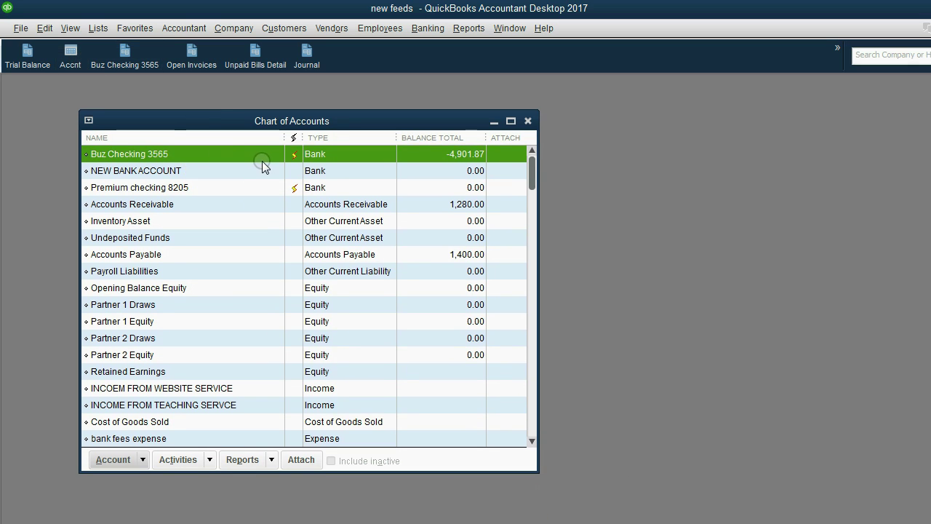
{"action": "left_click", "coordinate": [245, 169]}
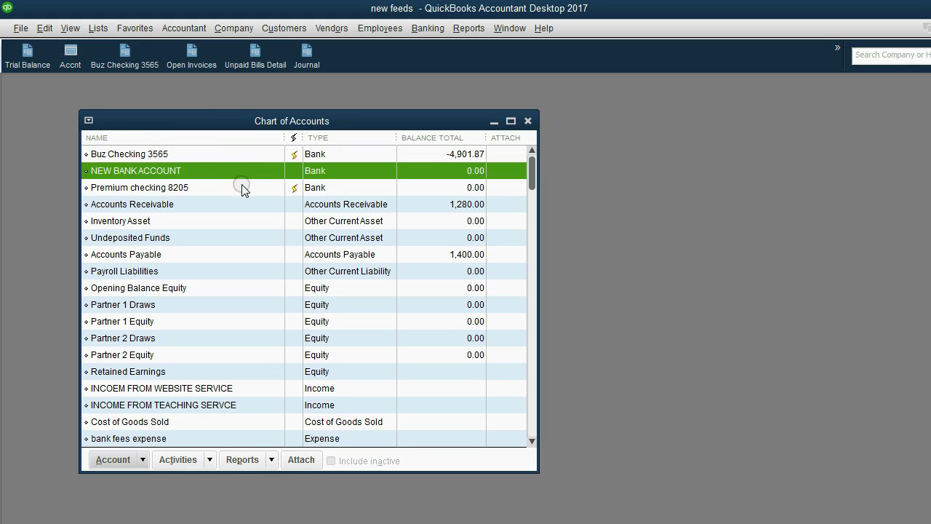
{"action": "left_click", "coordinate": [240, 185]}
{"action": "left_click", "coordinate": [237, 172]}
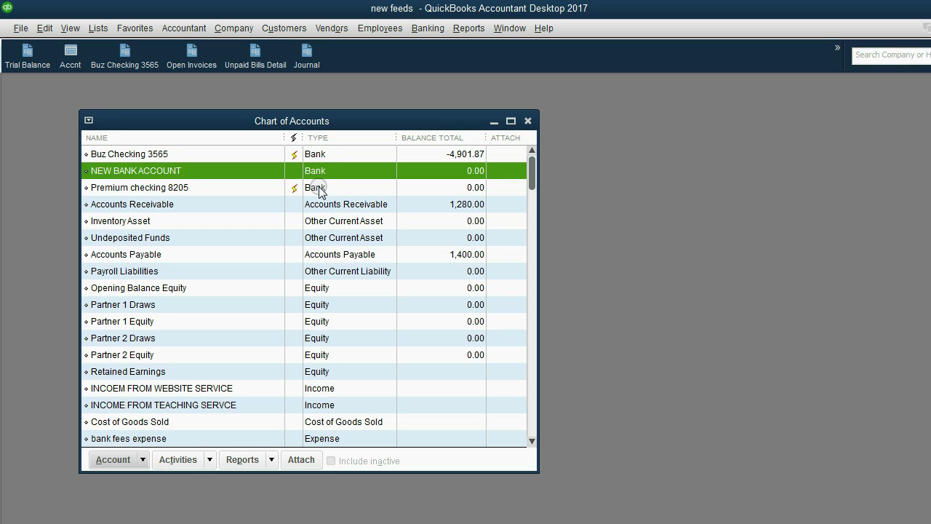
{"action": "left_click", "coordinate": [252, 153]}
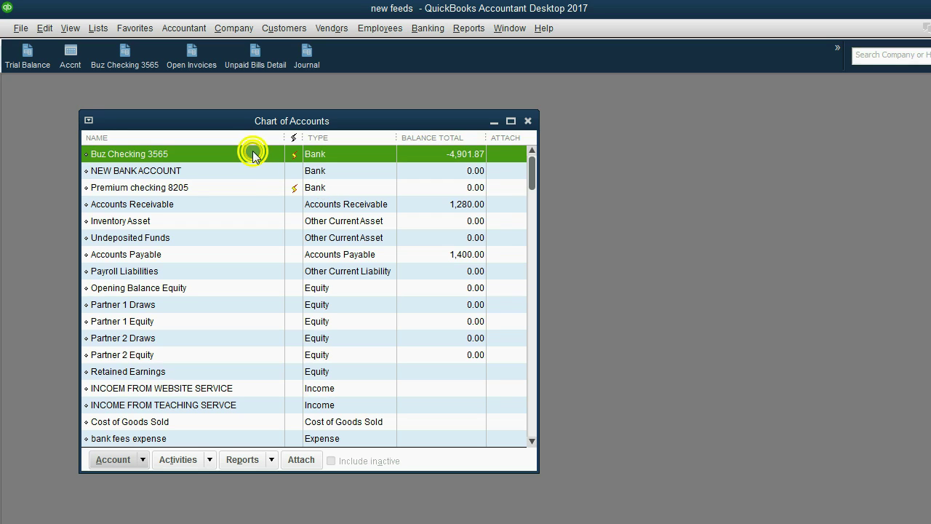
{"action": "left_click", "coordinate": [250, 189]}
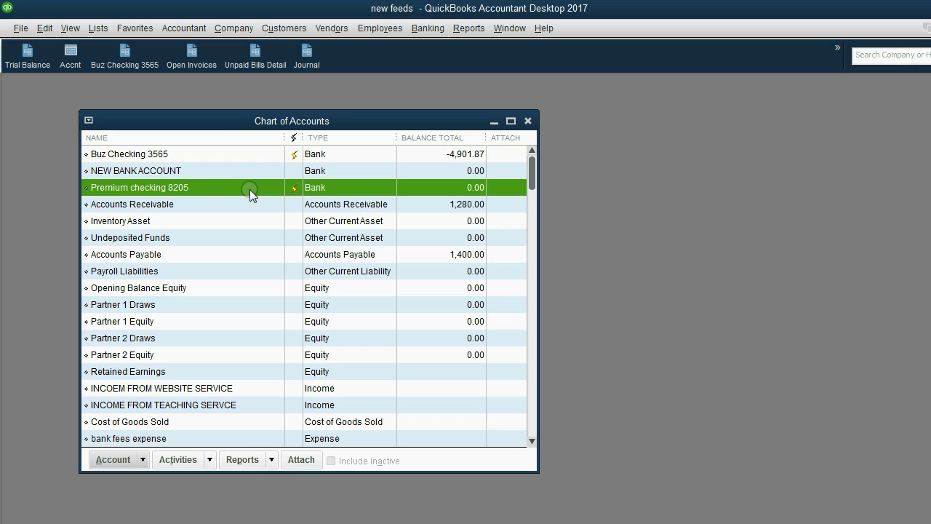
{"action": "left_click", "coordinate": [244, 153]}
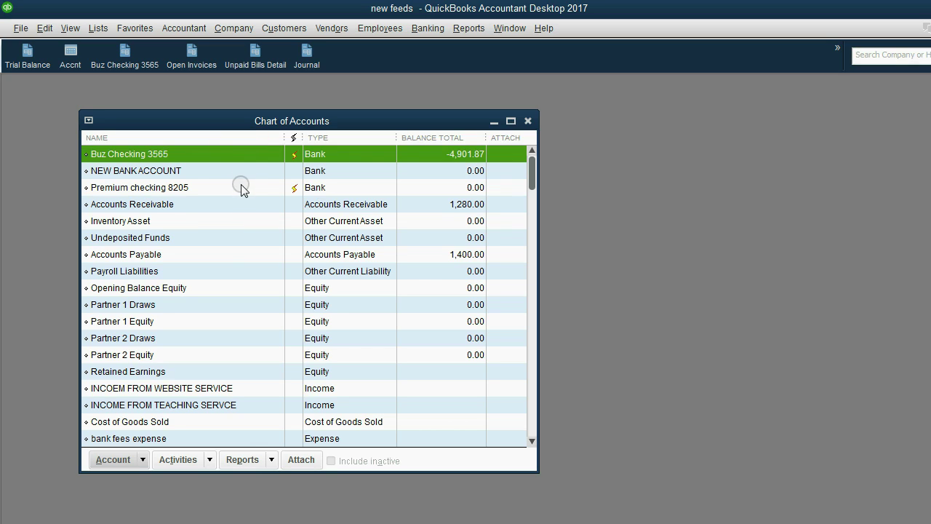
{"action": "left_click", "coordinate": [242, 188]}
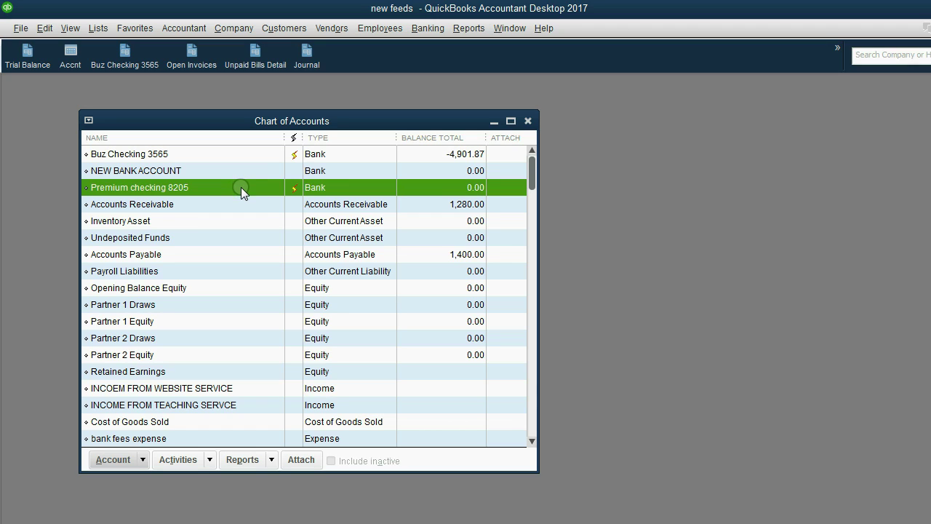
{"action": "left_click", "coordinate": [211, 170]}
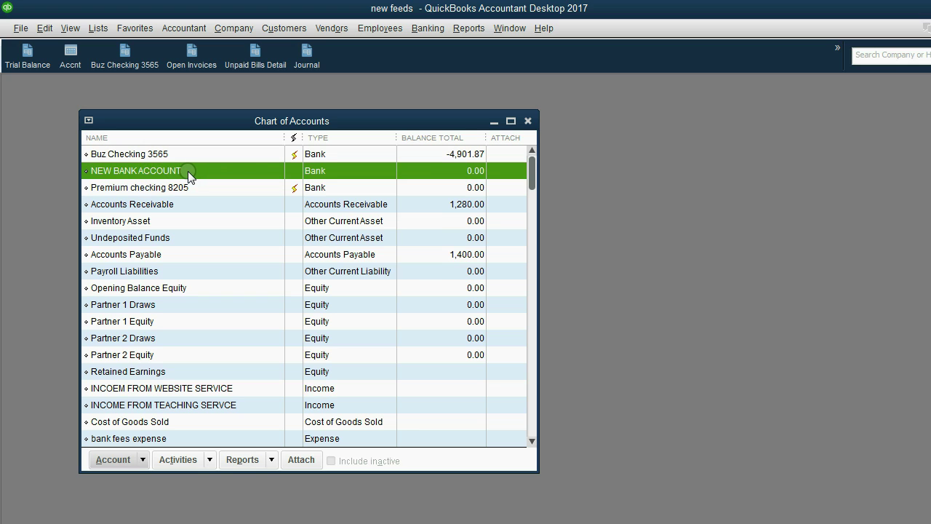
{"action": "key", "text": "alt+Tab"}
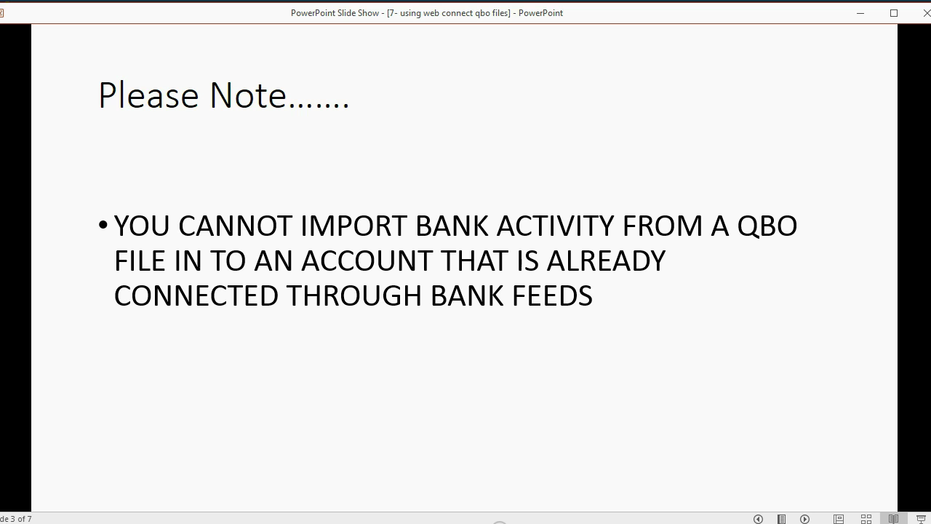
{"action": "left_click", "coordinate": [480, 465]}
{"action": "left_click", "coordinate": [481, 464]}
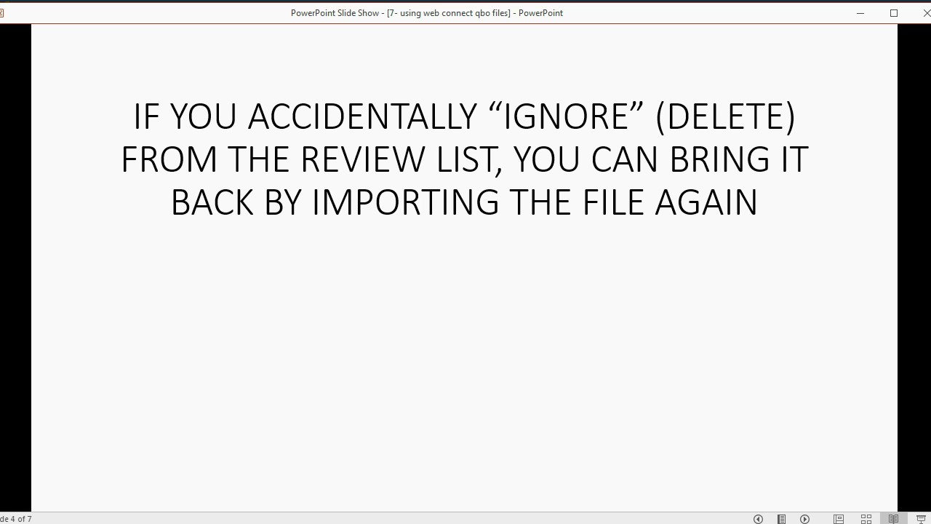
{"action": "key", "text": "alt+Tab"}
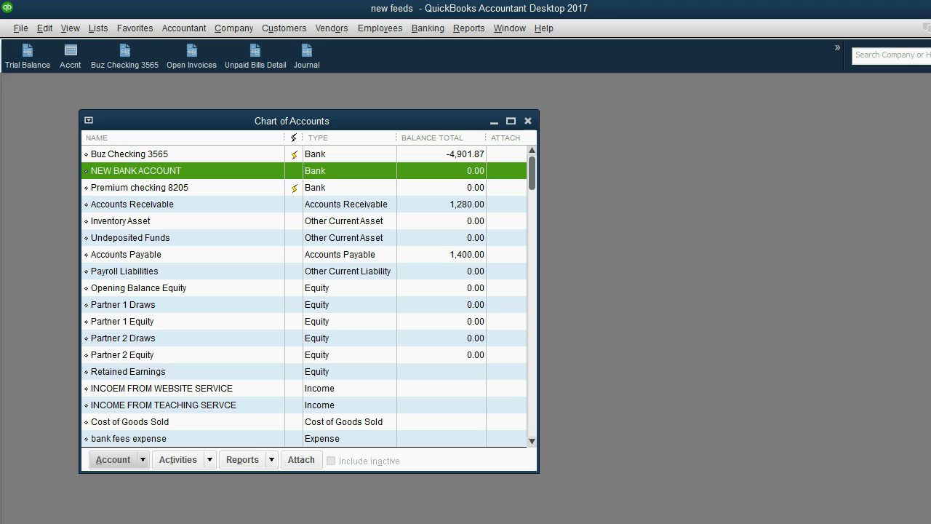
Close the Chart of Accounts and import the JPMC (2) Web Connect file from the desktop.
{"action": "left_click", "coordinate": [528, 120]}
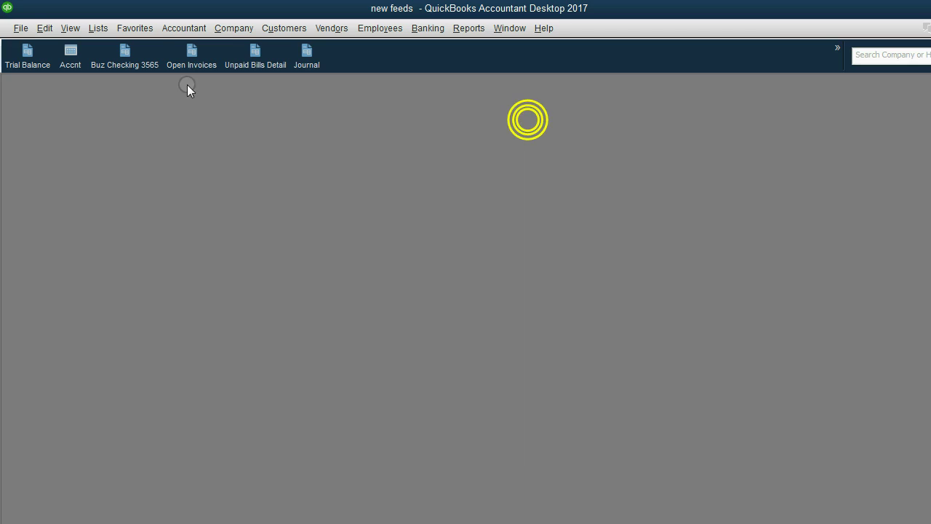
{"action": "left_click", "coordinate": [21, 28]}
{"action": "mouse_move", "coordinate": [71, 191]}
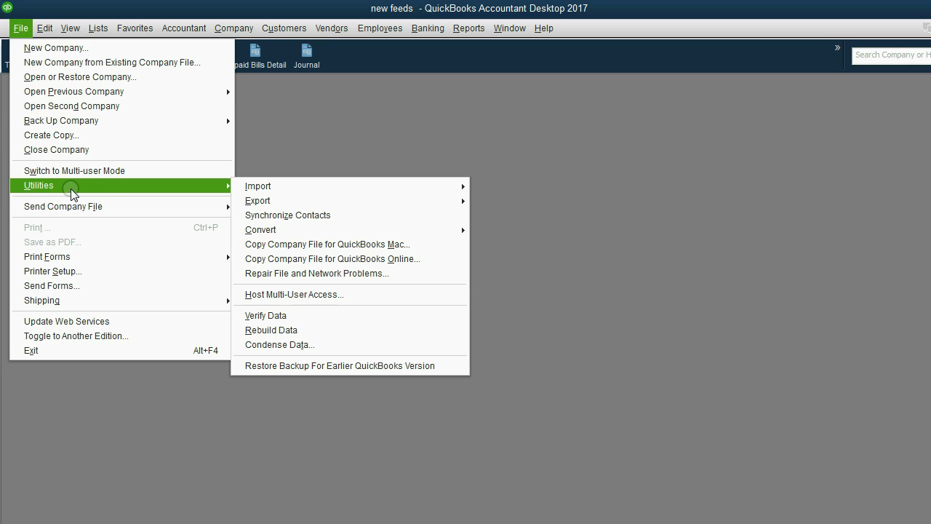
{"action": "mouse_move", "coordinate": [293, 193]}
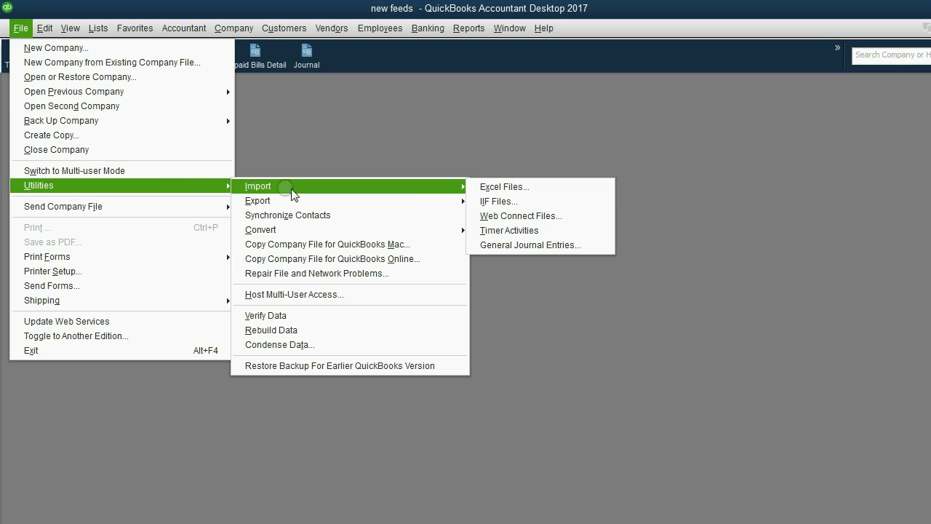
{"action": "left_click", "coordinate": [489, 222]}
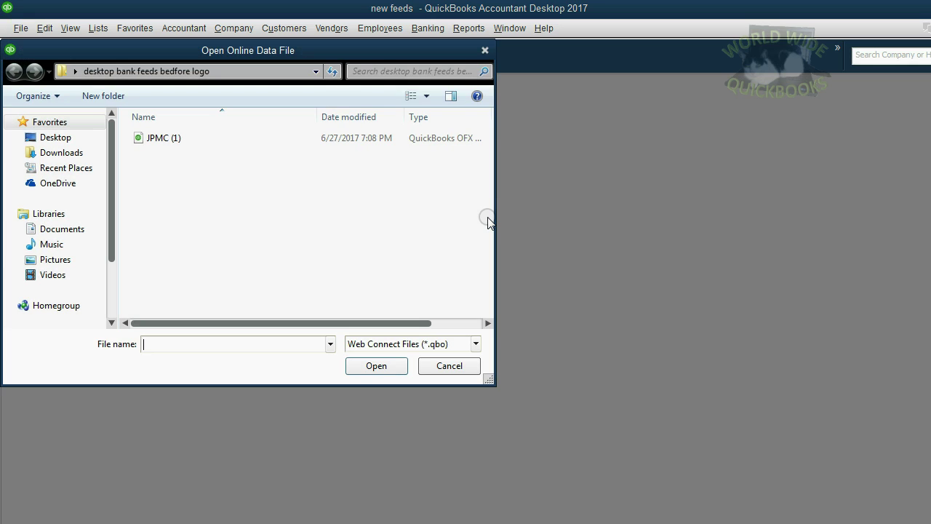
{"action": "left_click", "coordinate": [62, 138]}
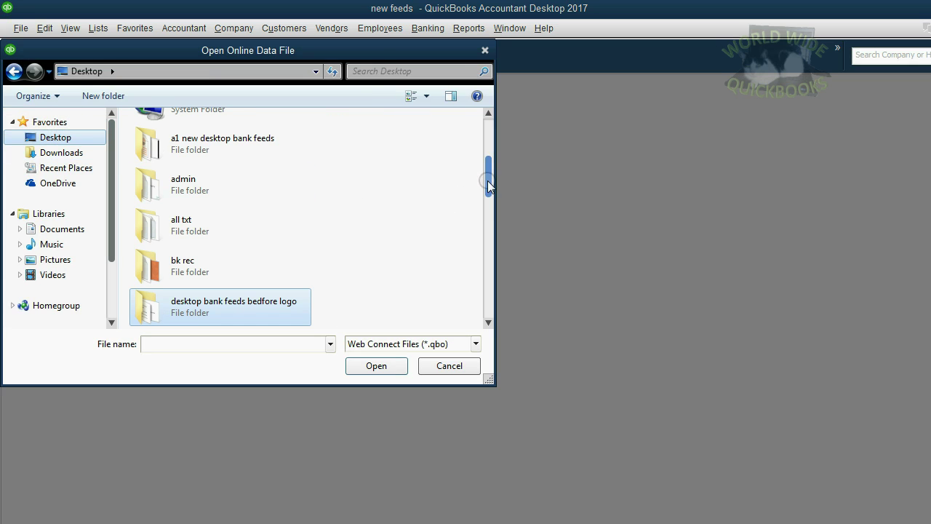
{"action": "left_click_drag", "start_coordinate": [488, 187], "coordinate": [487, 300]}
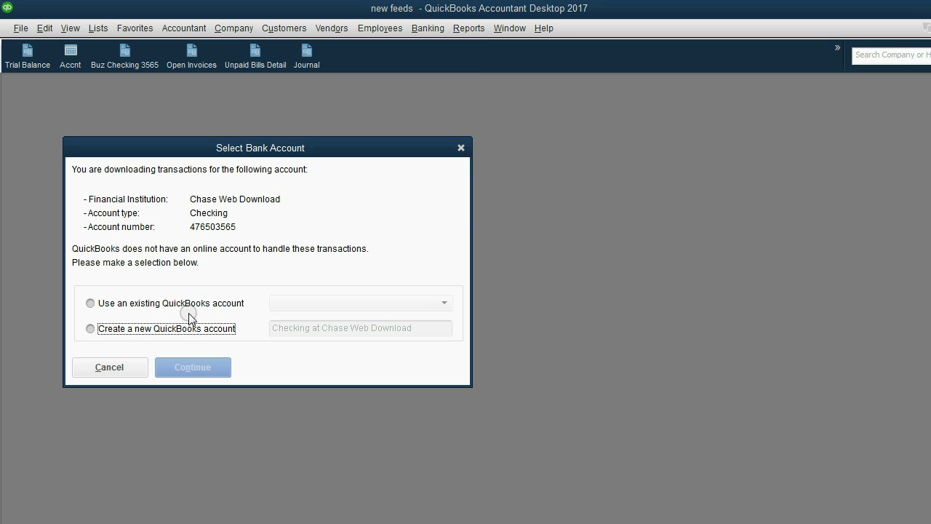
Assign the downloaded transactions to the existing QuickBooks account NEW BANK ACCOUNT and complete the Web Connect import.
{"action": "left_click", "coordinate": [188, 330]}
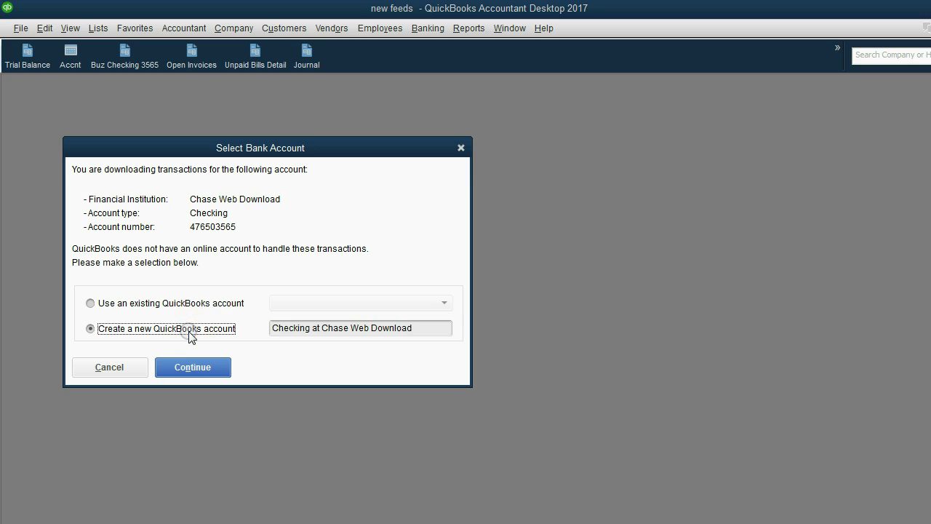
{"action": "left_click", "coordinate": [174, 303]}
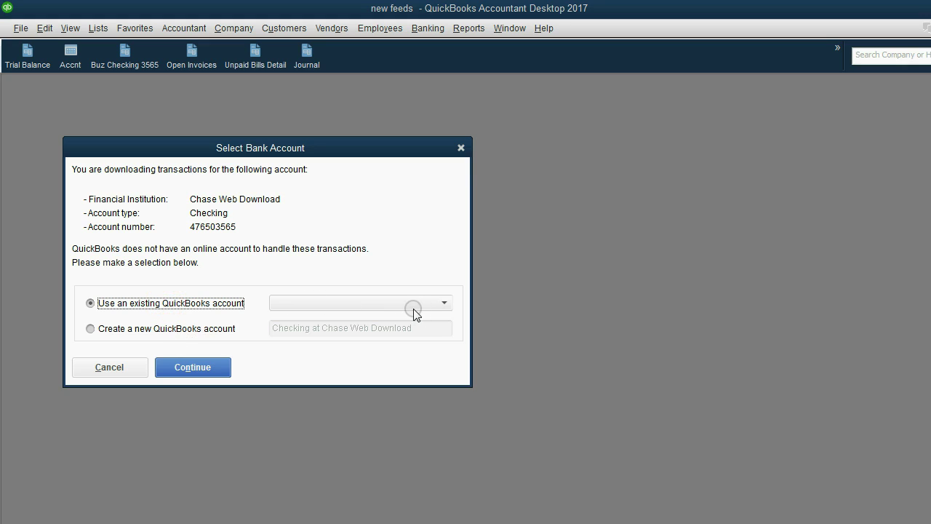
{"action": "left_click", "coordinate": [444, 302]}
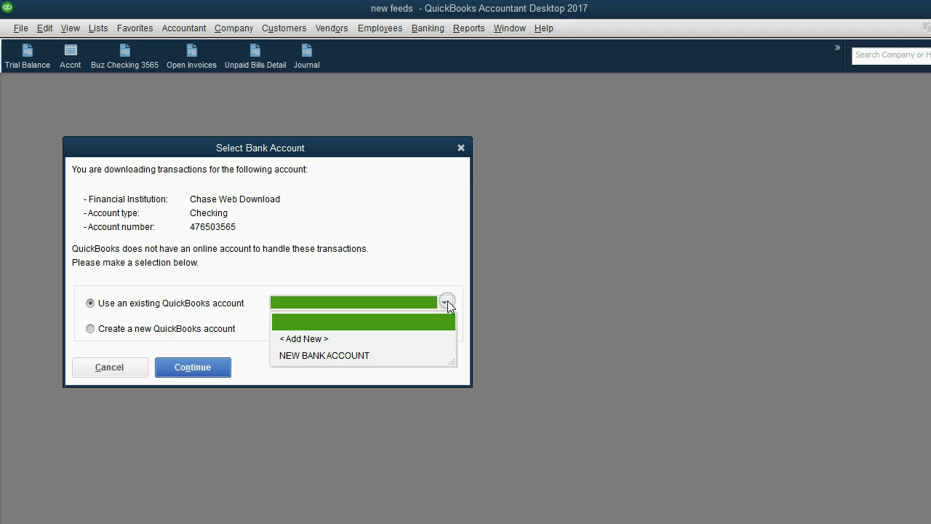
{"action": "left_click", "coordinate": [367, 354]}
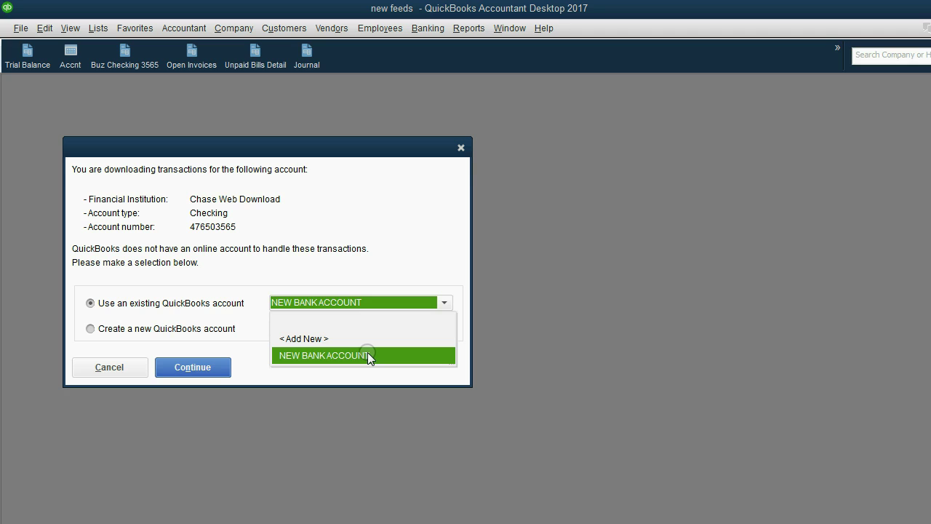
{"action": "left_click", "coordinate": [367, 355]}
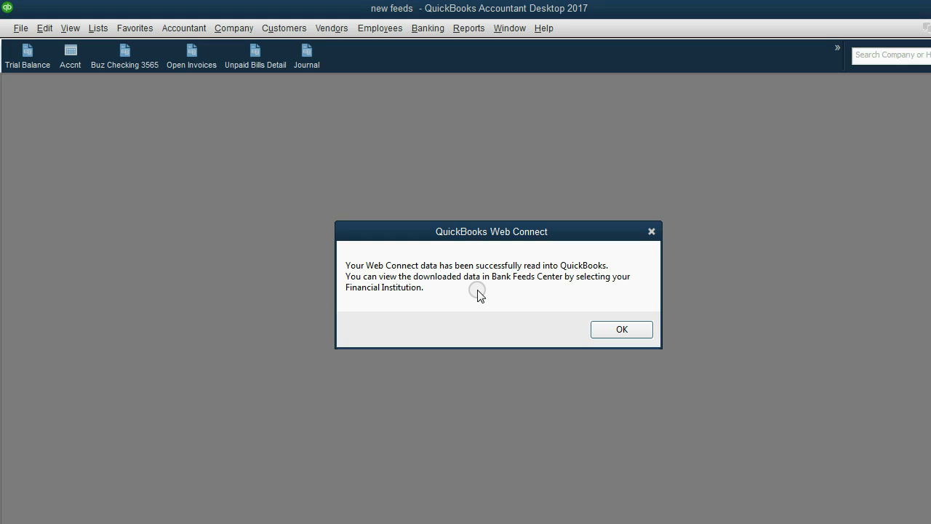
{"action": "left_click", "coordinate": [611, 328]}
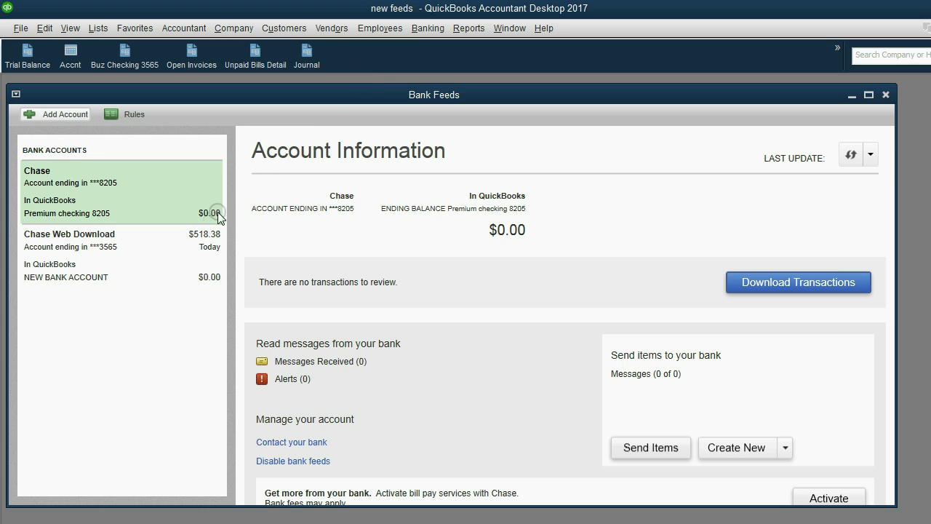
Open the transaction list of the Chase Web Download account linked to NEW BANK ACCOUNT and look through its entries.
{"action": "left_click", "coordinate": [45, 278]}
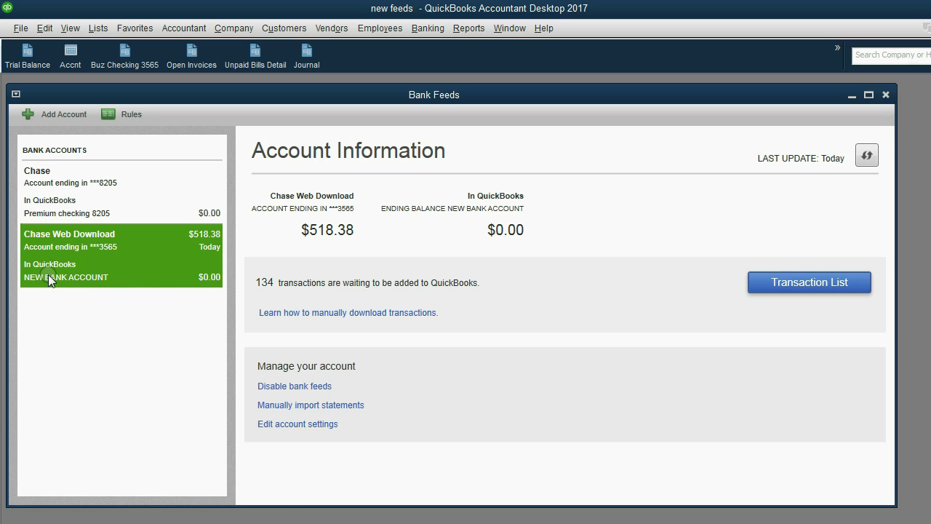
{"action": "left_click", "coordinate": [781, 284]}
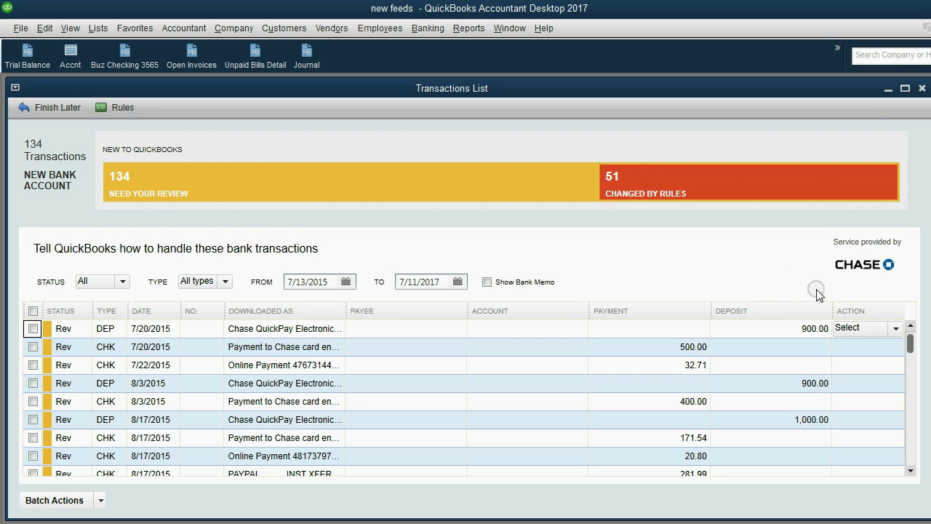
{"action": "left_click_drag", "start_coordinate": [910, 340], "coordinate": [812, 374]}
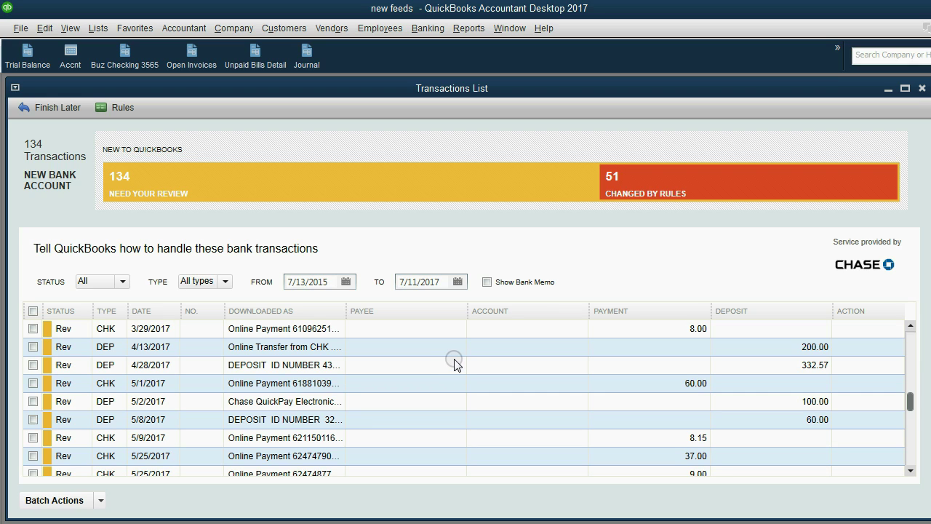
View the transactions changed by rules and those needing review, ending with the status filter set to All.
{"action": "left_click", "coordinate": [685, 180]}
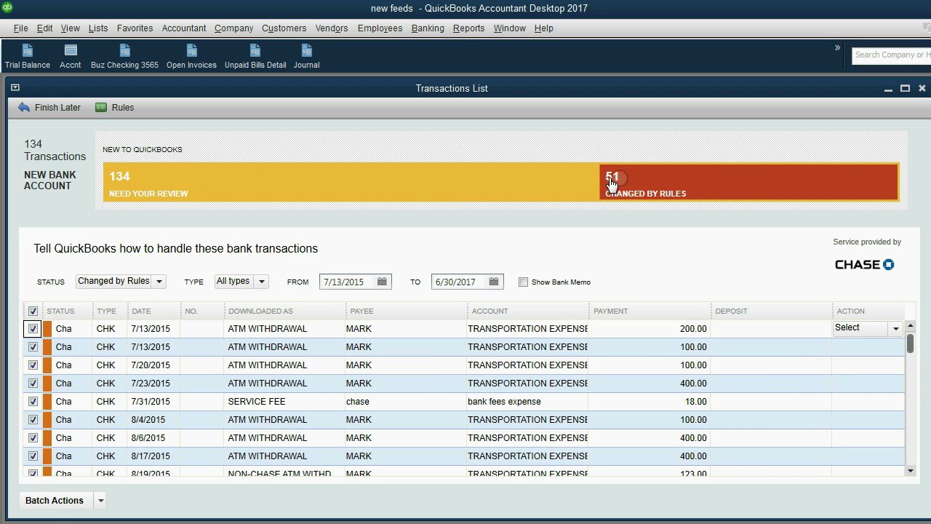
{"action": "left_click", "coordinate": [485, 182]}
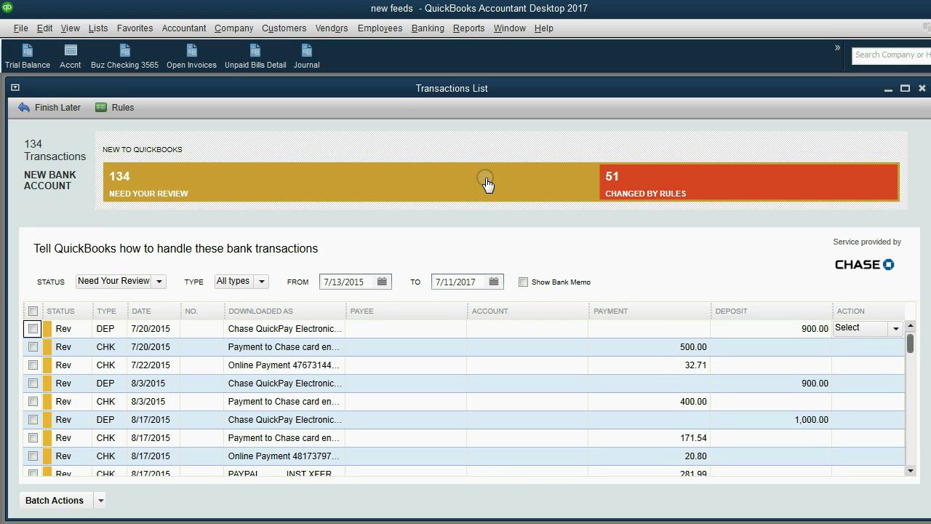
{"action": "left_click", "coordinate": [159, 282]}
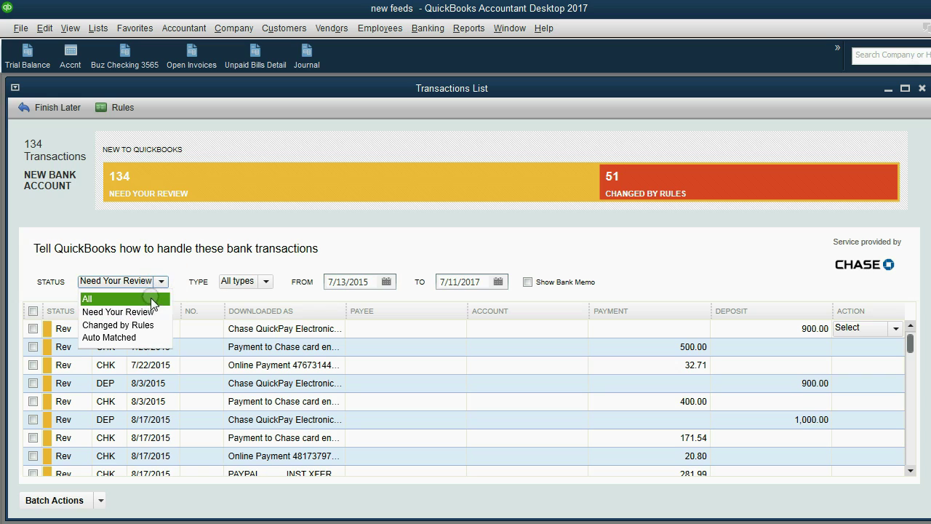
{"action": "left_click", "coordinate": [152, 300]}
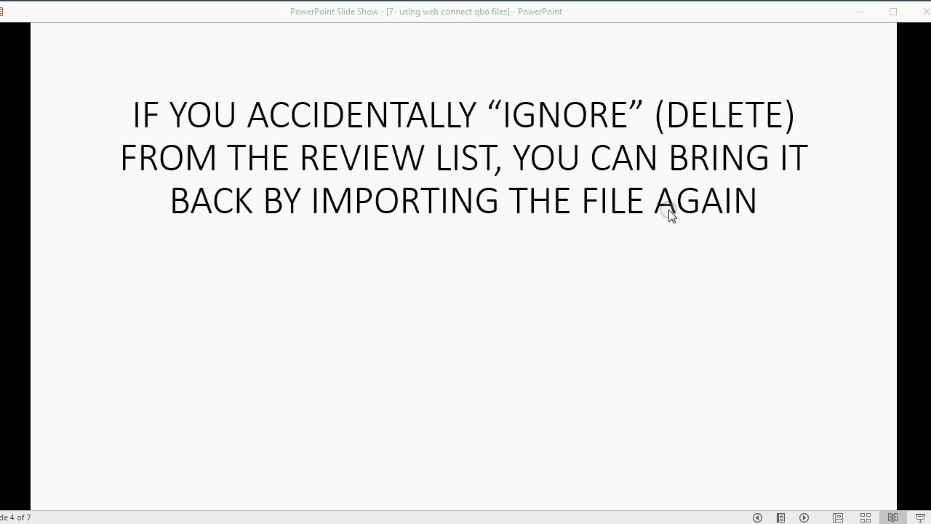
{"action": "left_click", "coordinate": [804, 517]}
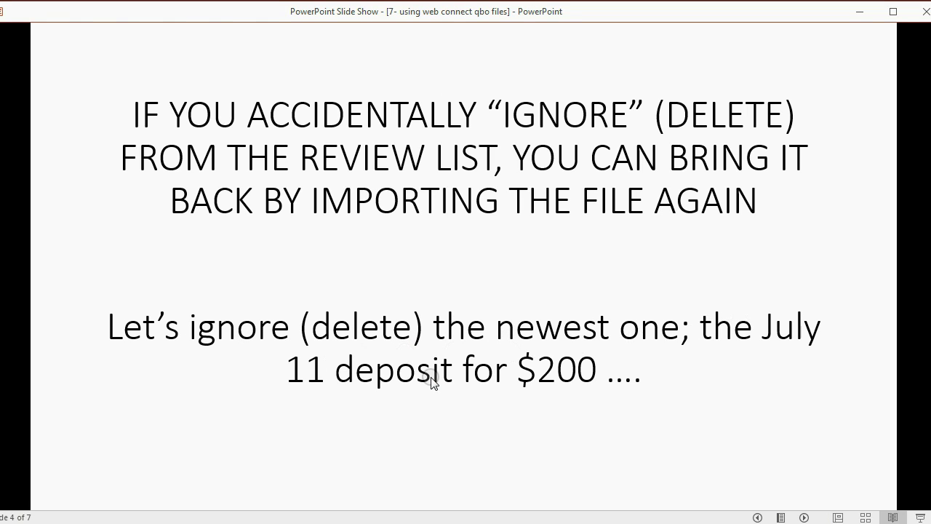
{"action": "key", "text": "alt+Tab"}
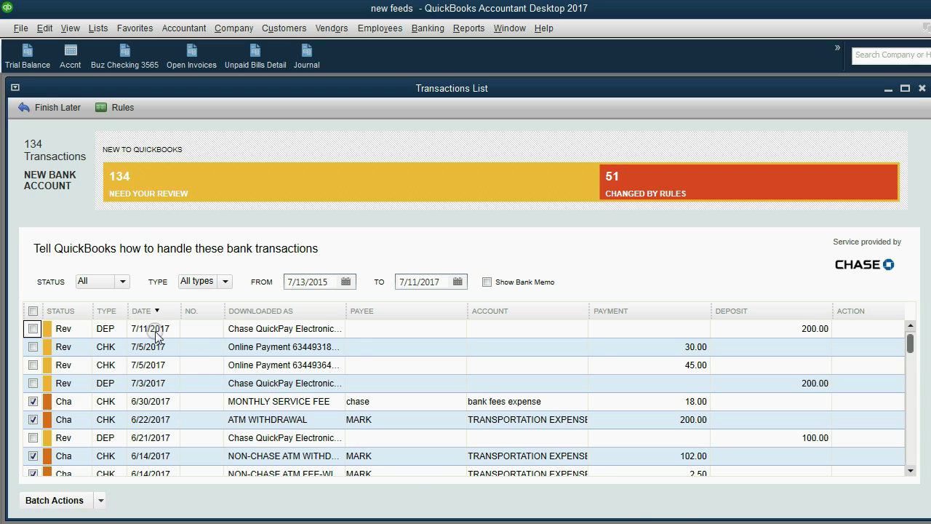
Ignore the 7/11/2017 deposit of 200.00, confirming its deletion, and sort the remaining transactions by date, newest first.
{"action": "left_click", "coordinate": [850, 329]}
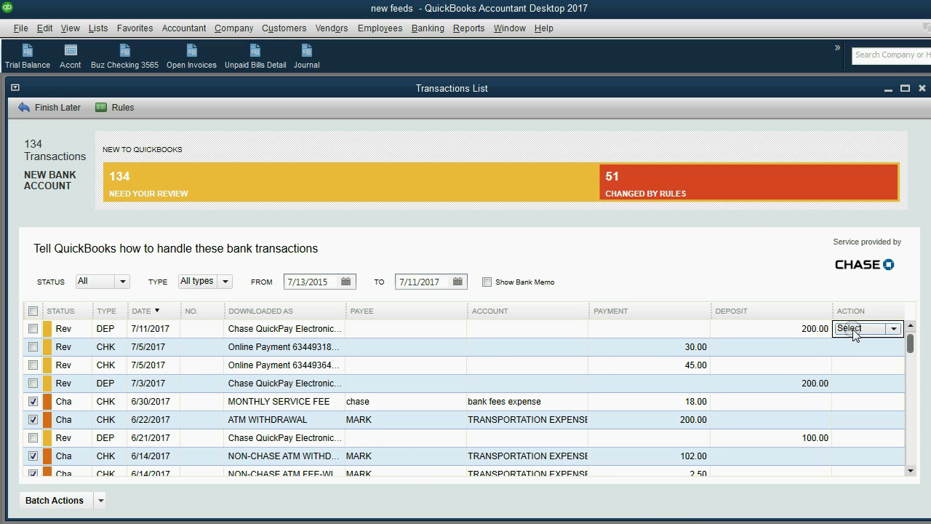
{"action": "left_click", "coordinate": [893, 329]}
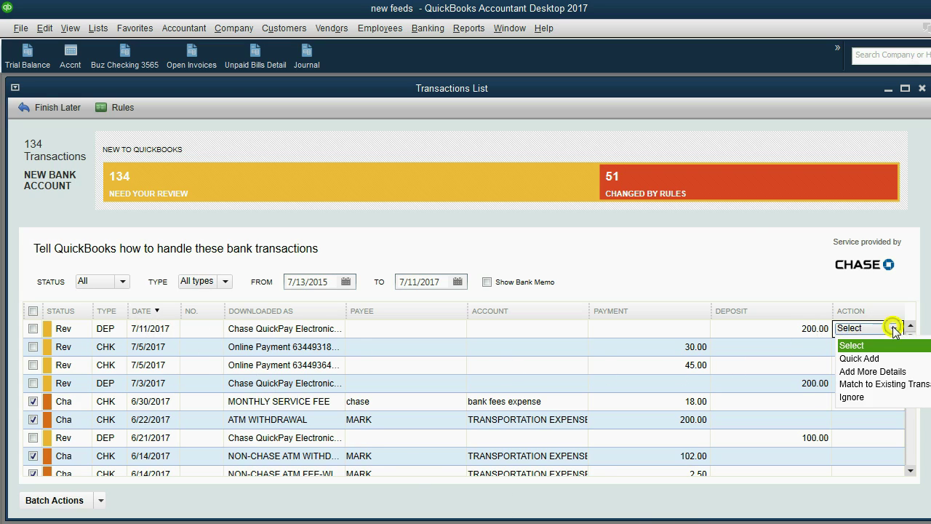
{"action": "left_click", "coordinate": [869, 399]}
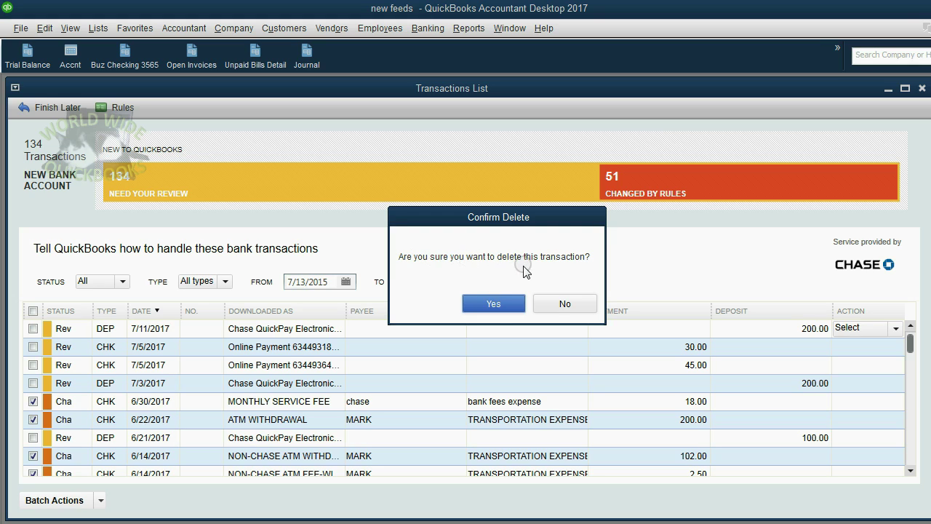
{"action": "left_click", "coordinate": [495, 301]}
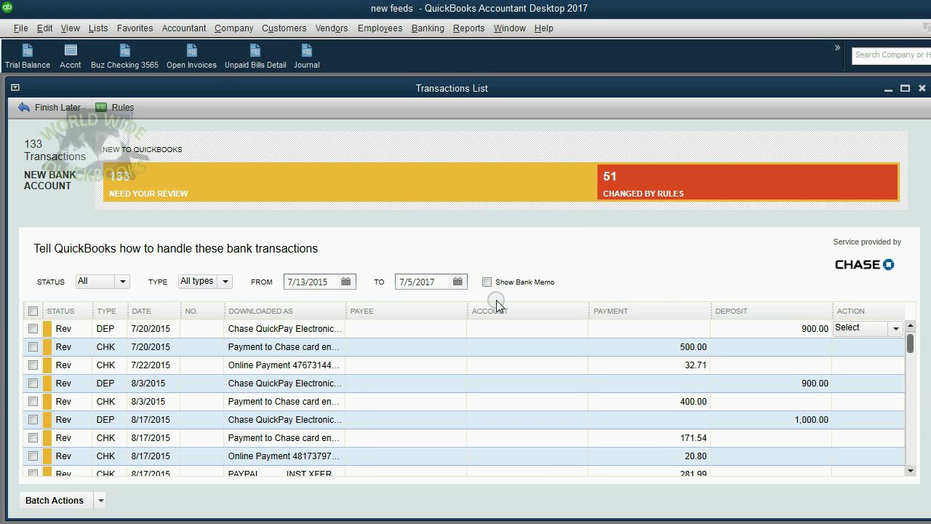
{"action": "left_click", "coordinate": [158, 312]}
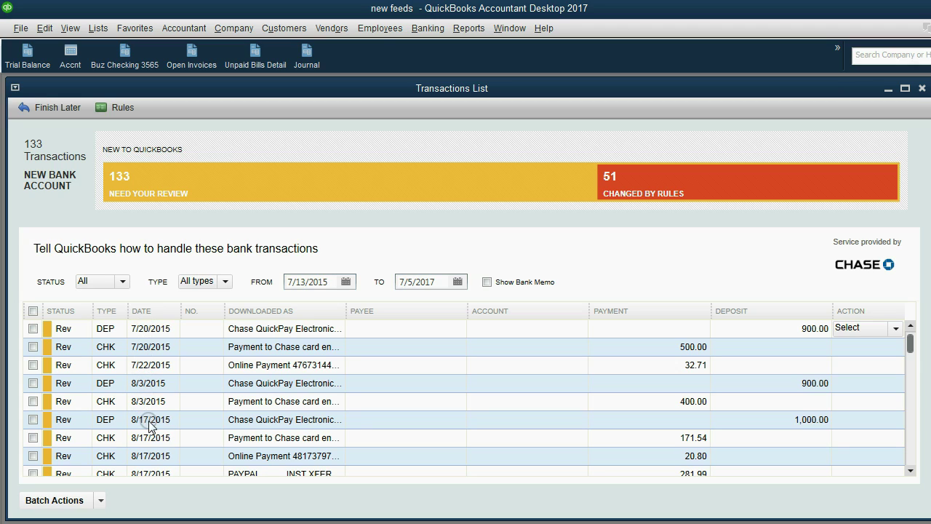
{"action": "left_click", "coordinate": [138, 313]}
{"action": "left_click", "coordinate": [140, 312]}
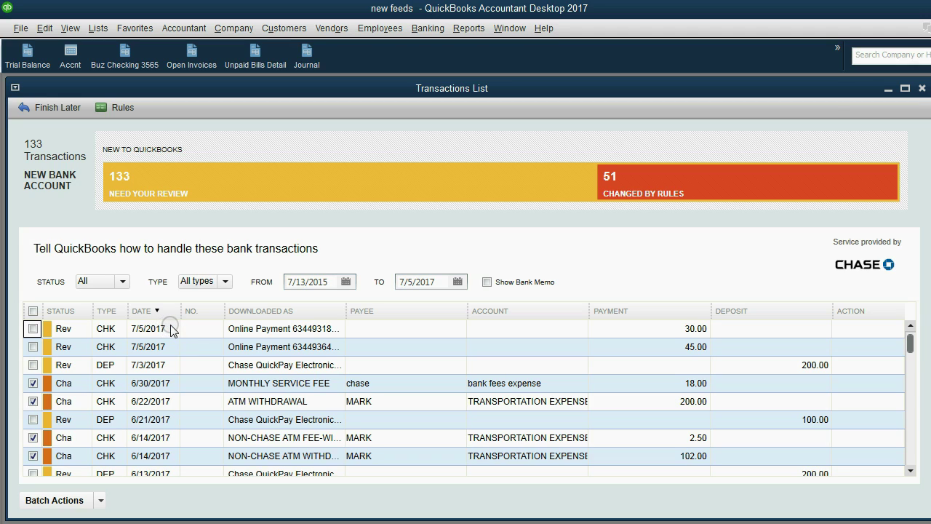
Switch to the PowerPoint slide show, advance to the slide about importing the file again, and return to QuickBooks.
{"action": "key", "text": "alt+Tab"}
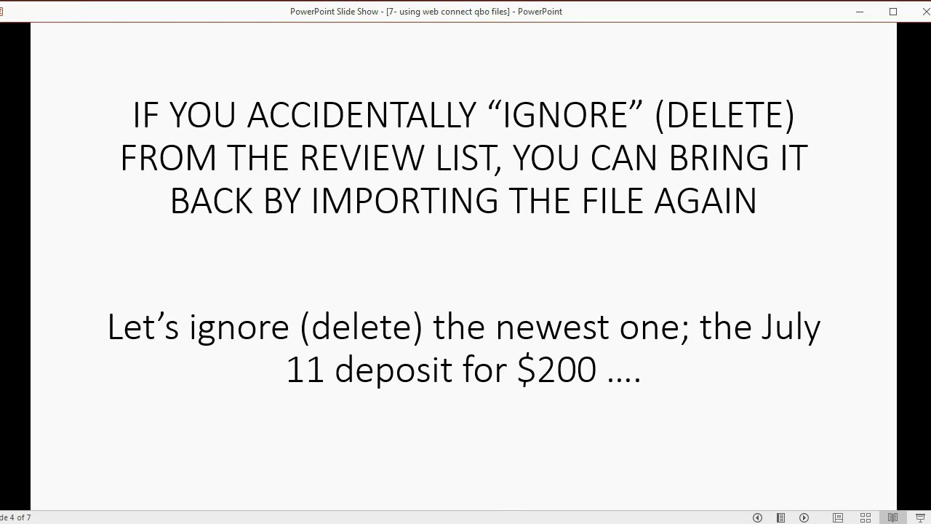
{"action": "left_click", "coordinate": [463, 476]}
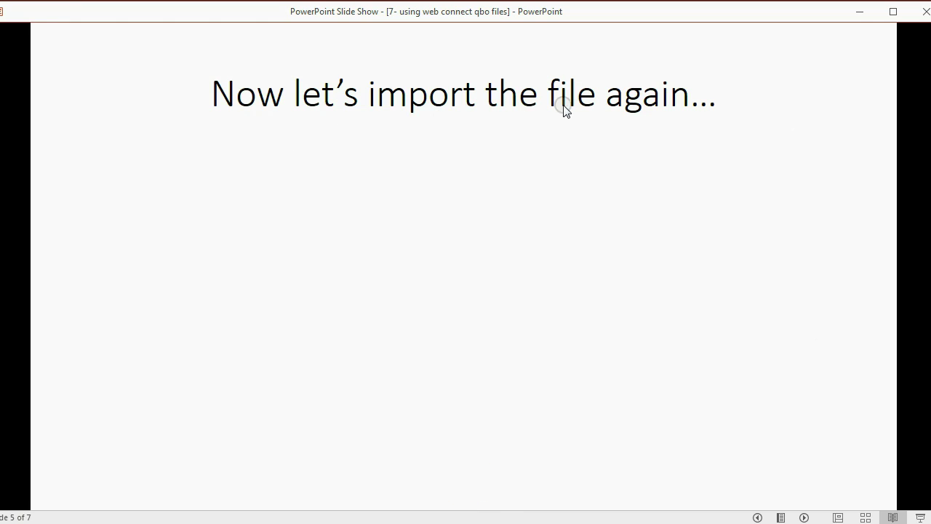
{"action": "key", "text": "alt+Tab"}
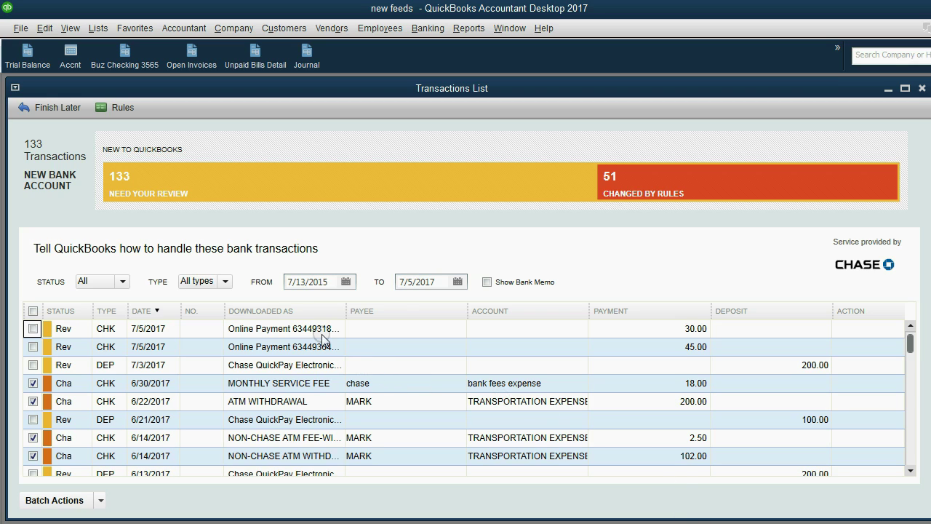
Import the JPMC (2).QBO Web Connect file from the desktop again and acknowledge the completed import.
{"action": "left_click", "coordinate": [21, 27]}
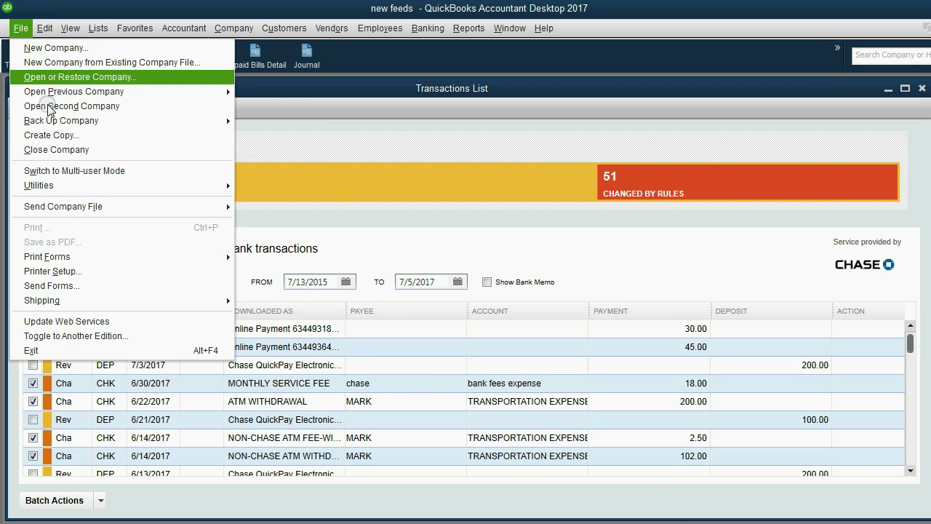
{"action": "mouse_move", "coordinate": [92, 191]}
{"action": "mouse_move", "coordinate": [266, 191]}
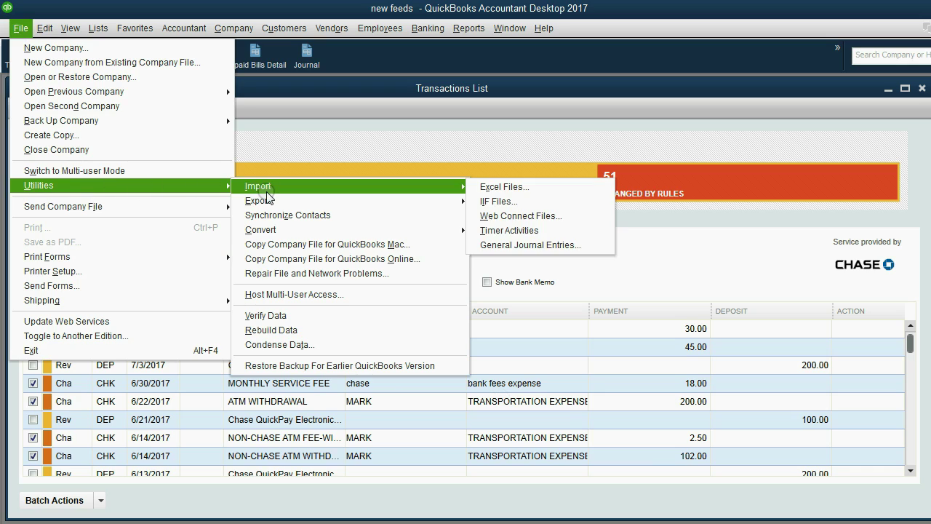
{"action": "left_click", "coordinate": [509, 217]}
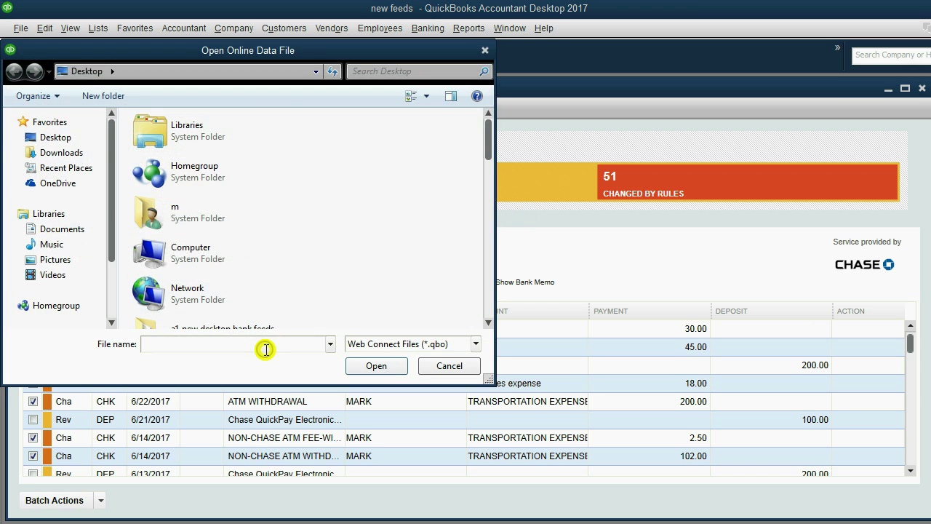
{"action": "left_click", "coordinate": [266, 349]}
{"action": "type", "text": "j"}
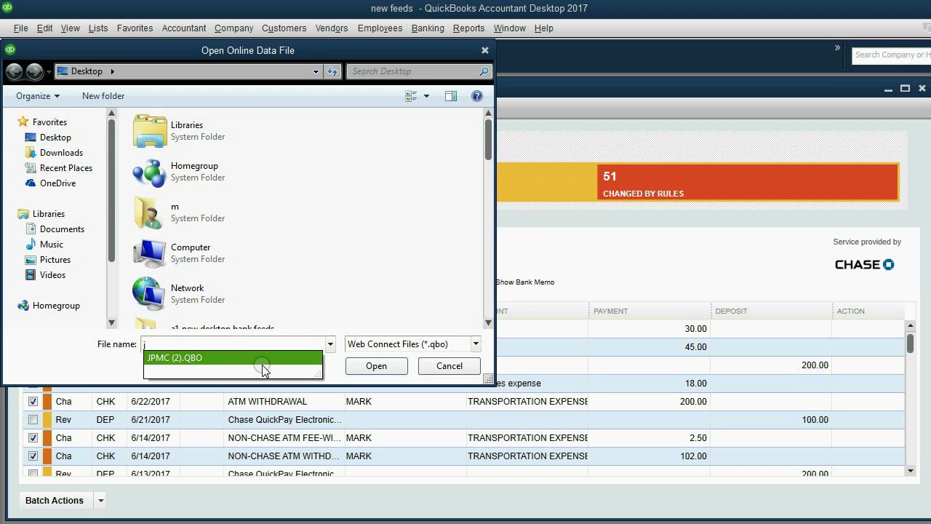
{"action": "left_click", "coordinate": [262, 358]}
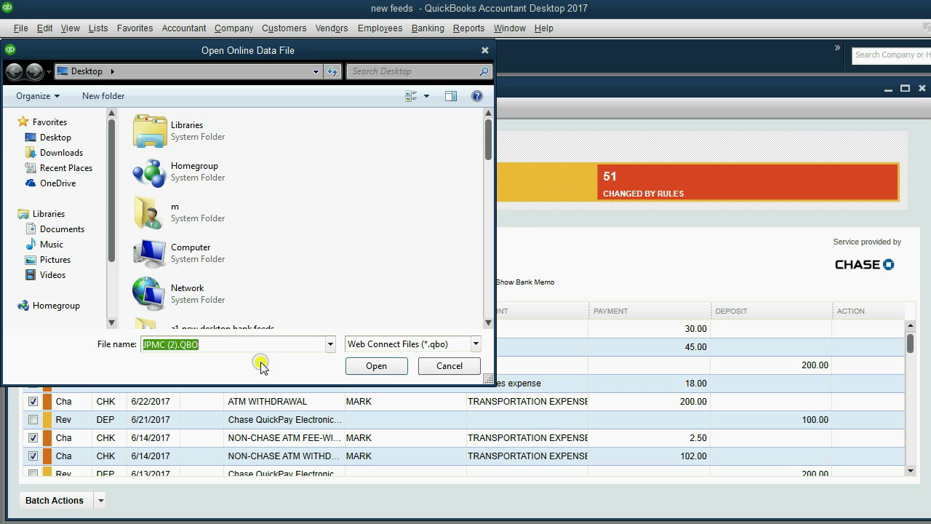
{"action": "left_click", "coordinate": [375, 366]}
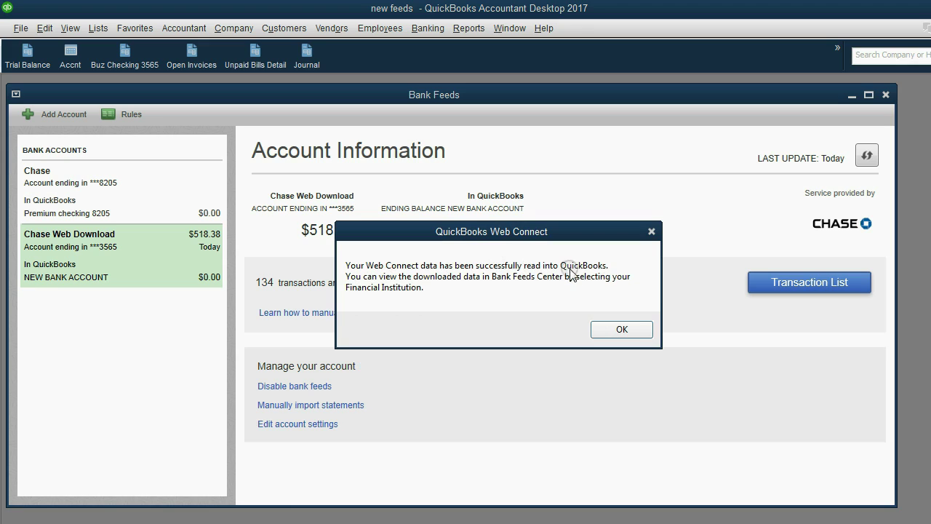
{"action": "left_click", "coordinate": [618, 328]}
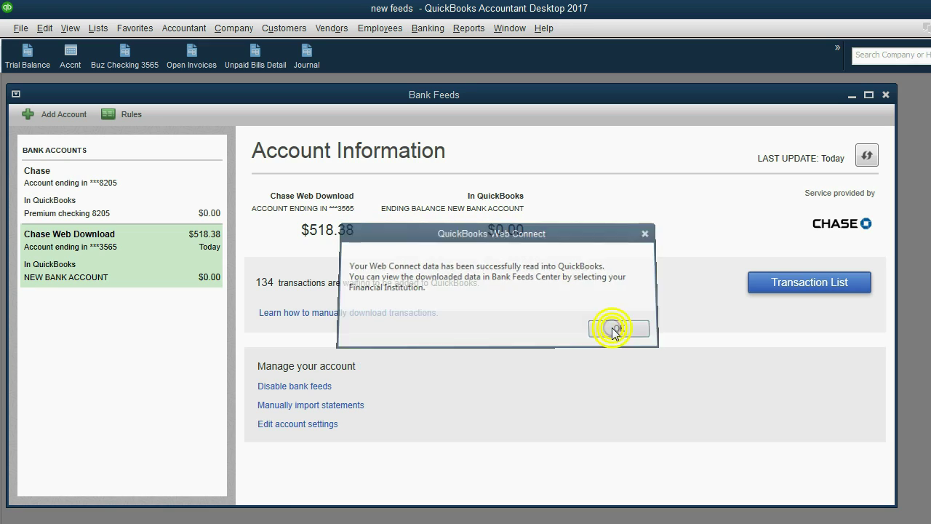
Open the transaction list for NEW BANK ACCOUNT, sort it by date with the newest first, and check the 7/11/2017 deposit.
{"action": "left_click", "coordinate": [123, 269]}
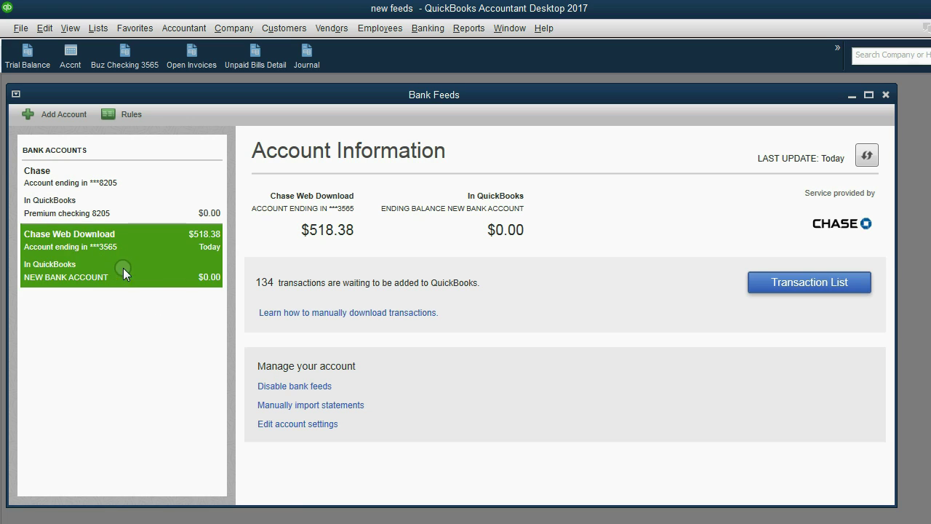
{"action": "left_click", "coordinate": [778, 287]}
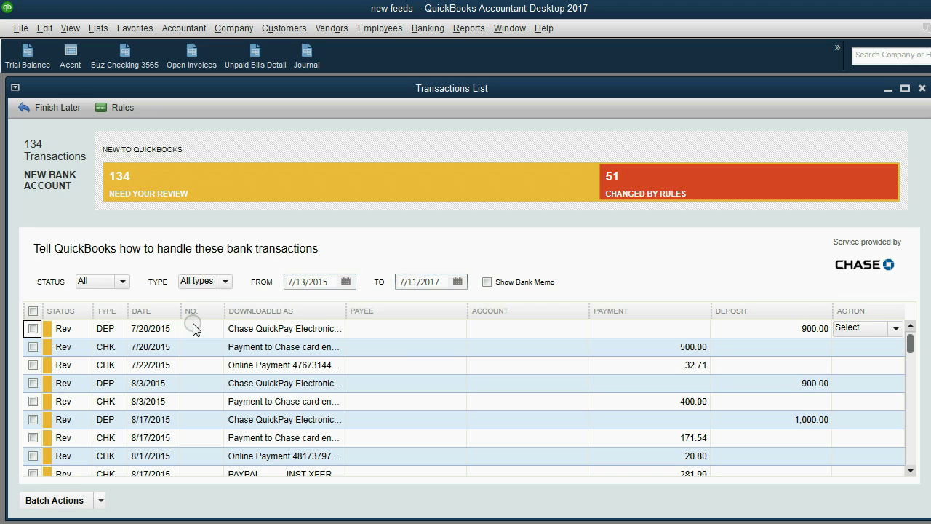
{"action": "left_click", "coordinate": [152, 315]}
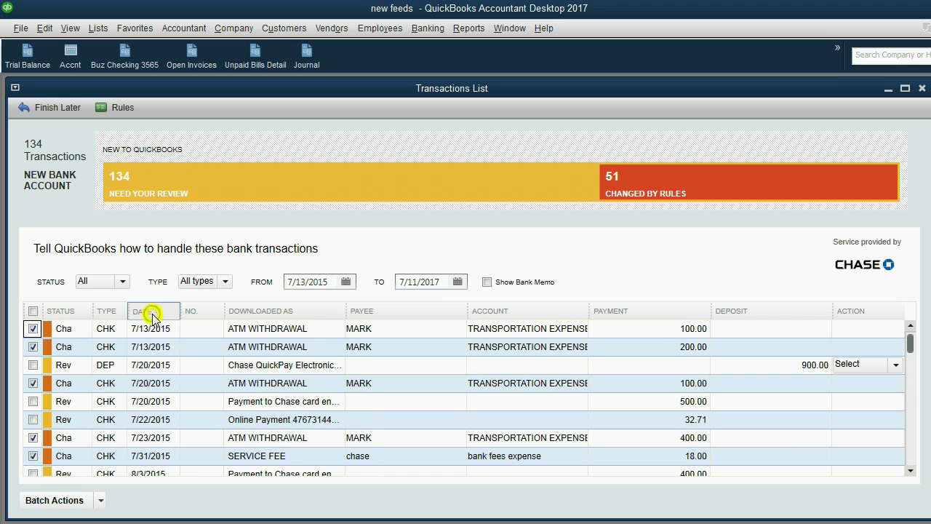
{"action": "left_click", "coordinate": [152, 315]}
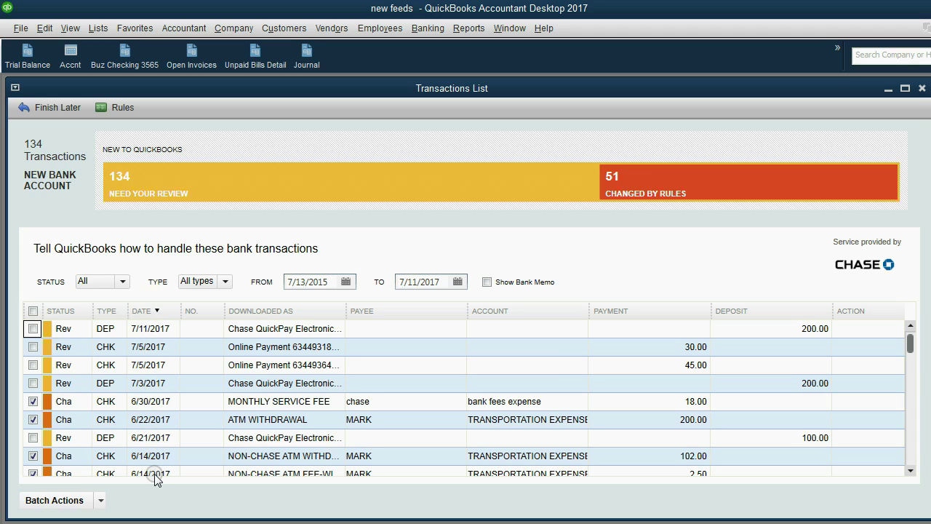
{"action": "left_click", "coordinate": [145, 333]}
{"action": "left_click", "coordinate": [772, 331]}
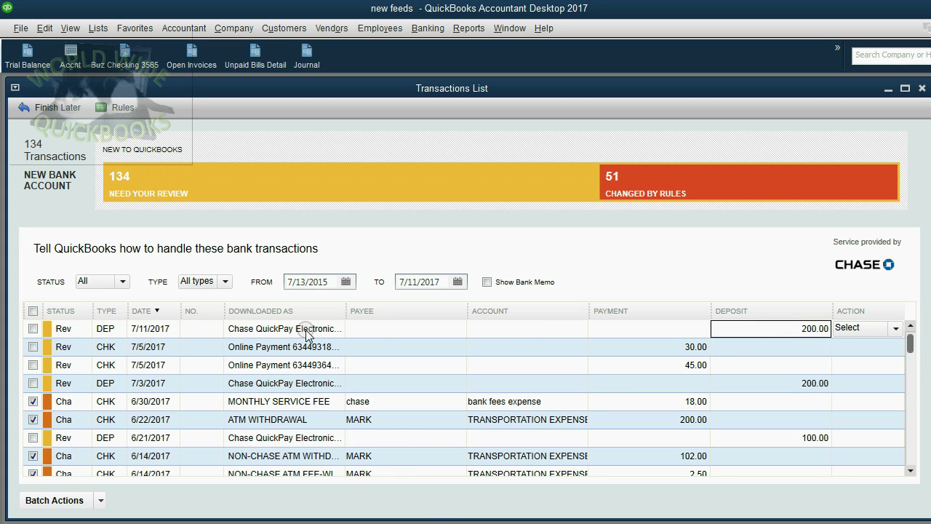
Switch to PowerPoint, view the slide about accepted transactions not reloading into the review list, and return to QuickBooks.
{"action": "left_click", "coordinate": [519, 458]}
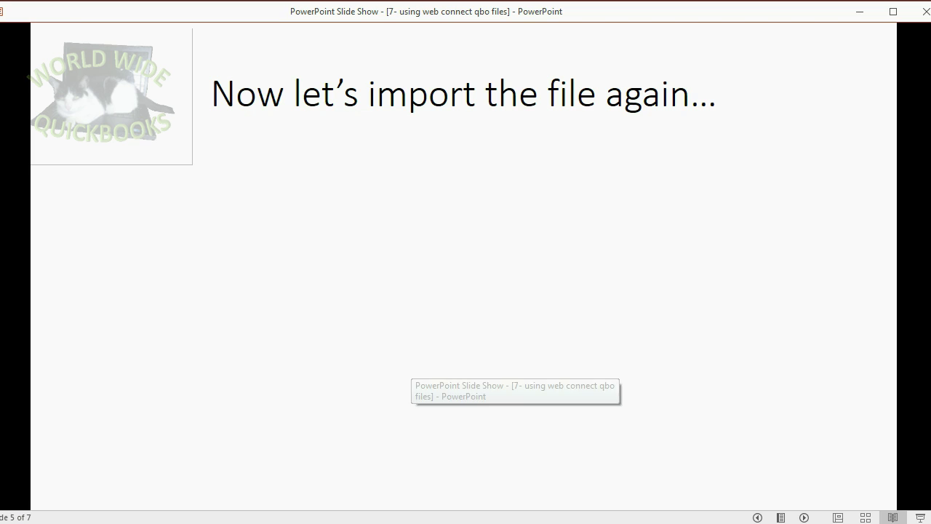
{"action": "left_click", "coordinate": [535, 417]}
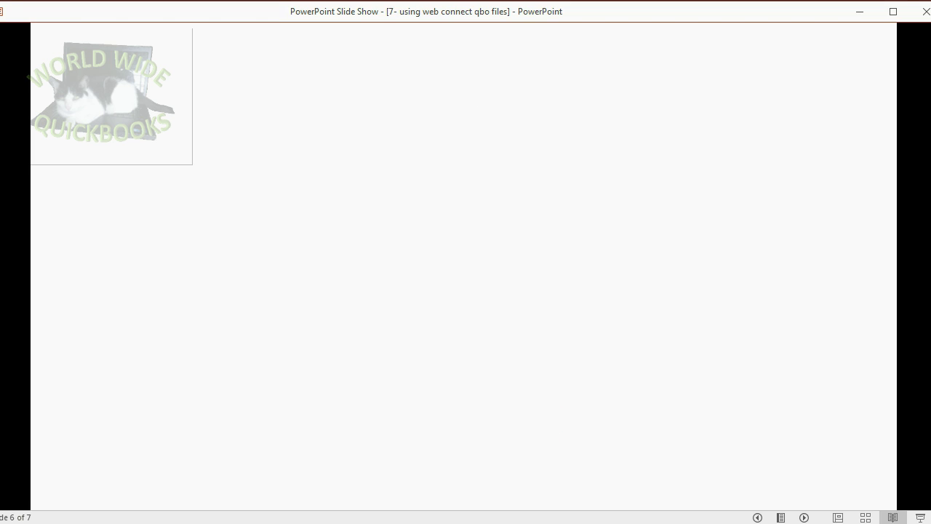
{"action": "left_click", "coordinate": [822, 328]}
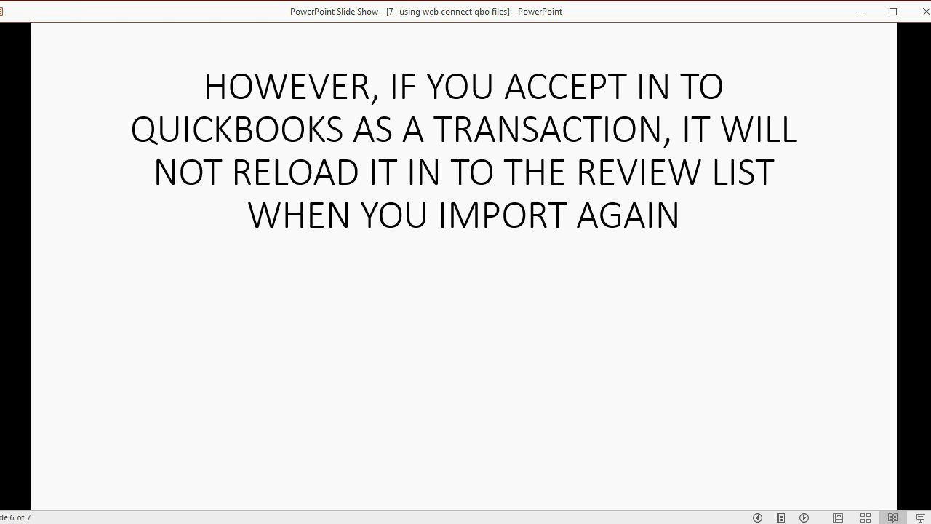
{"action": "key", "text": "alt+Tab"}
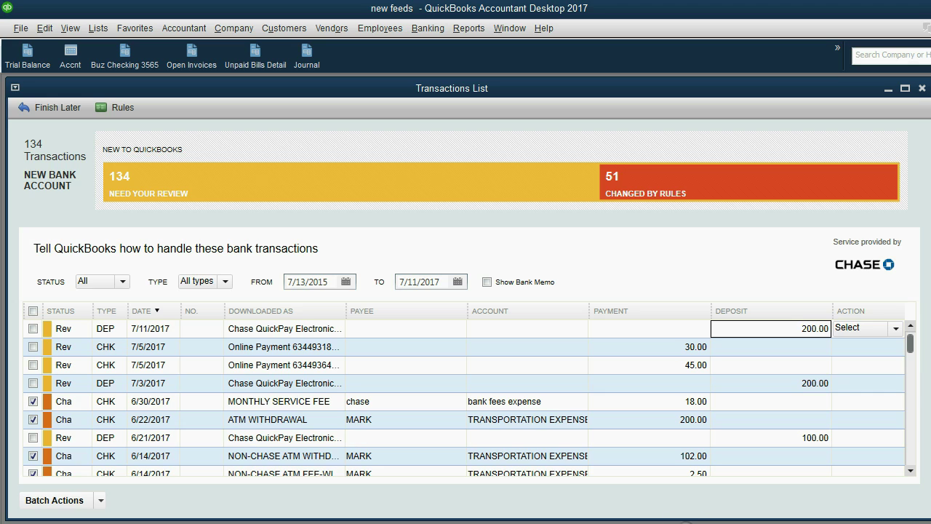
Quick Add the 7/11/2017 deposit of 200.00 with the Uncategorized Income account and re-sort the remaining list by date, newest first.
{"action": "left_click", "coordinate": [894, 328]}
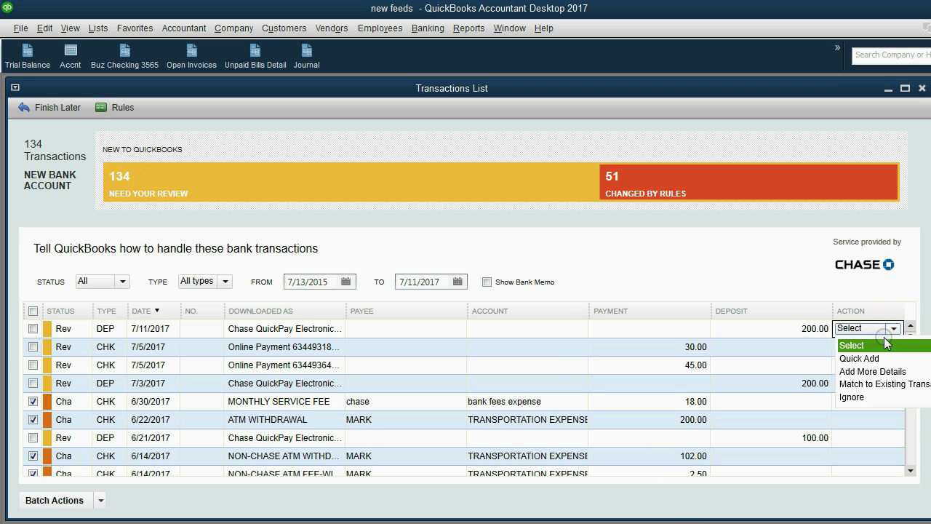
{"action": "left_click", "coordinate": [887, 359]}
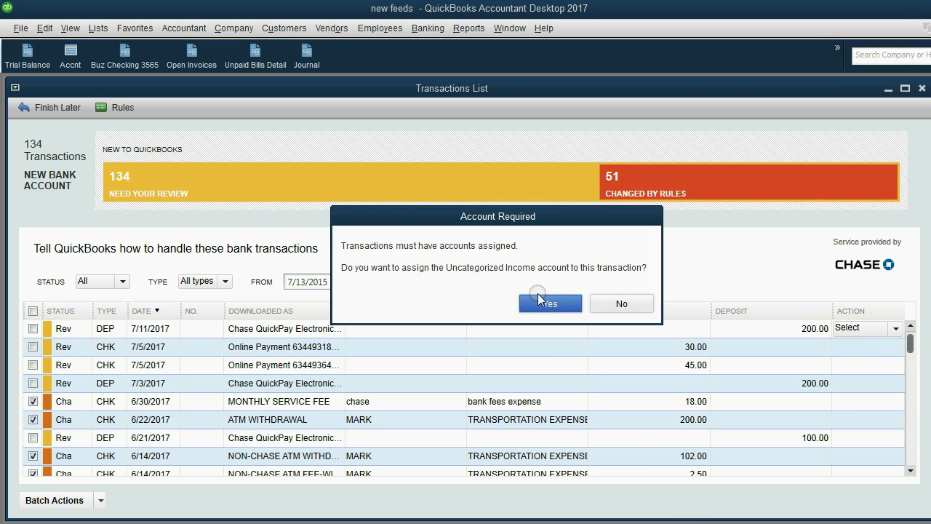
{"action": "left_click", "coordinate": [539, 300]}
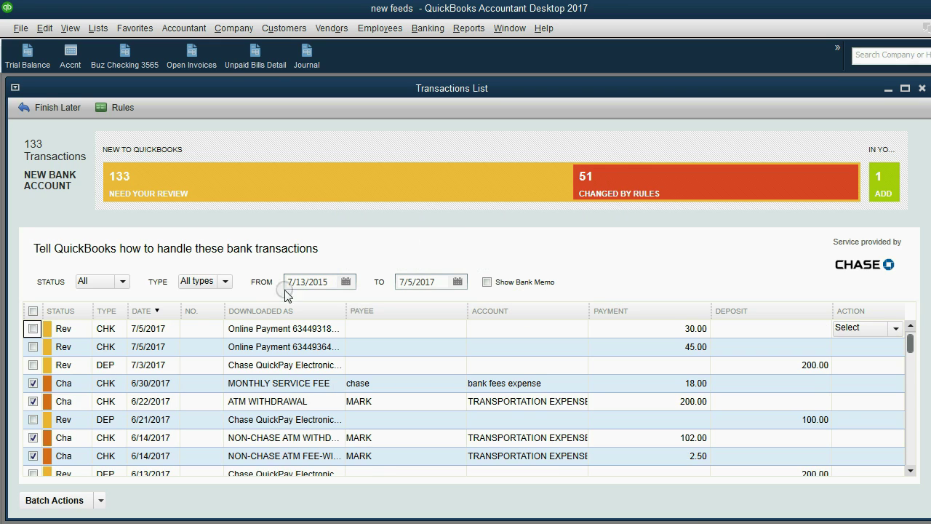
{"action": "left_click", "coordinate": [142, 311]}
{"action": "left_click", "coordinate": [143, 313]}
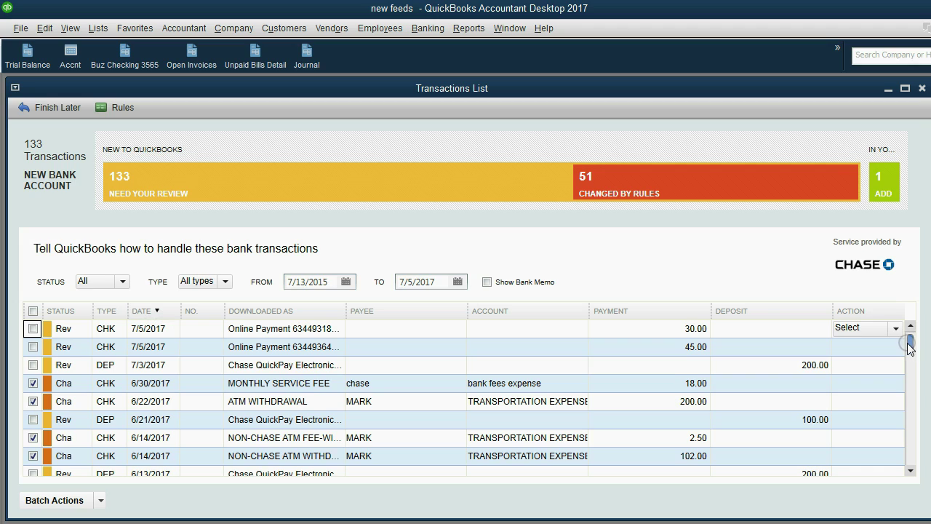
Open the Journal report and drill into the 07/11/2017 deposit of 200.00 to examine its source account.
{"action": "left_click", "coordinate": [98, 62]}
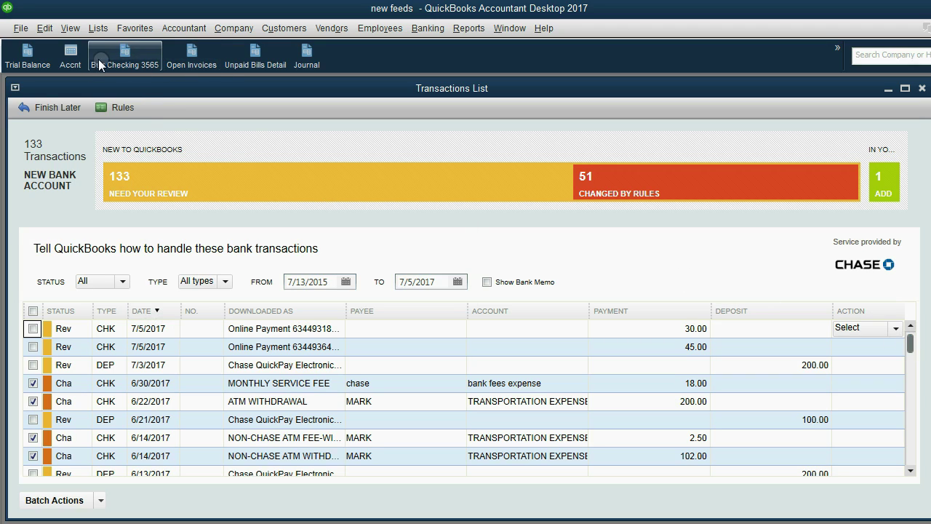
{"action": "left_click", "coordinate": [301, 57]}
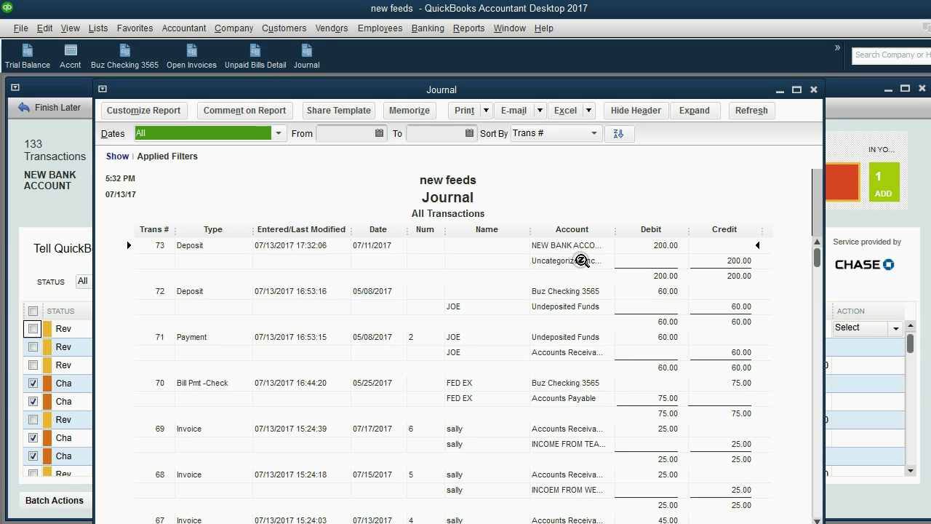
{"action": "left_click", "coordinate": [582, 260]}
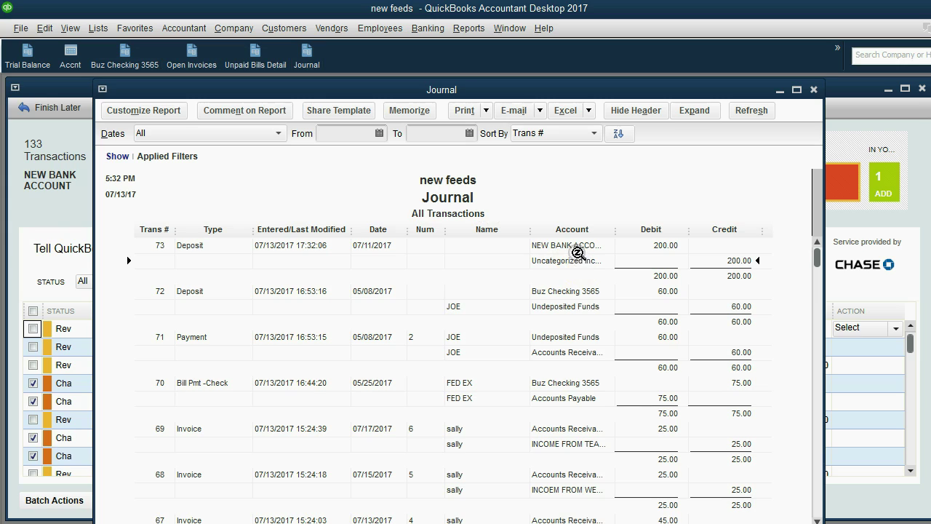
{"action": "mouse_move", "coordinate": [515, 523]}
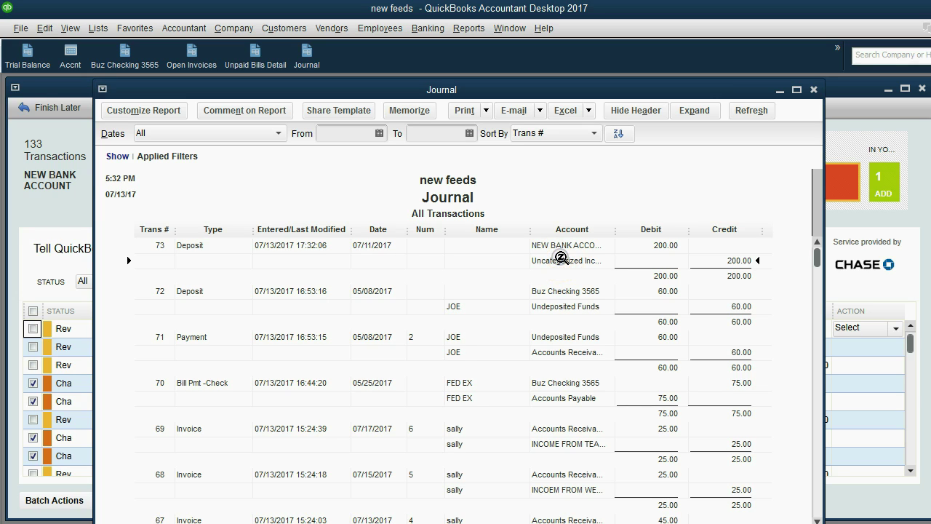
{"action": "double_click", "coordinate": [560, 257]}
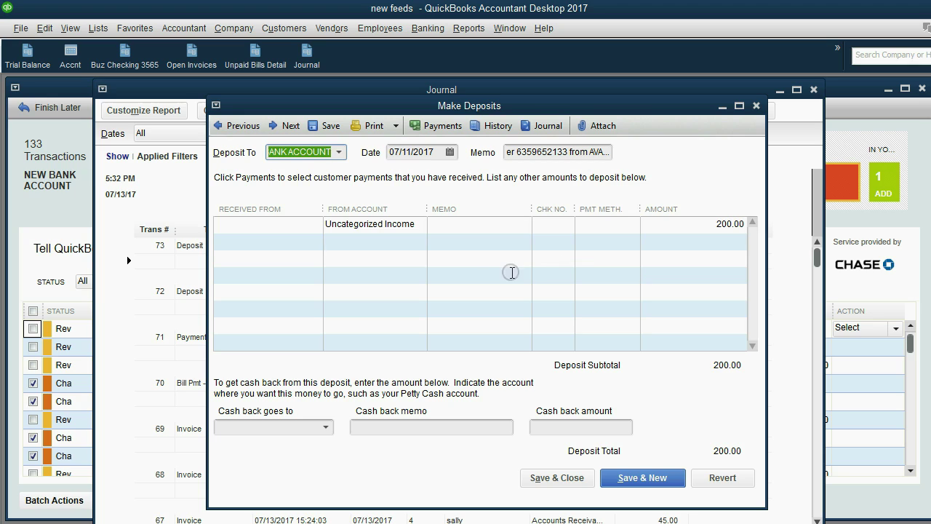
{"action": "left_click", "coordinate": [405, 228]}
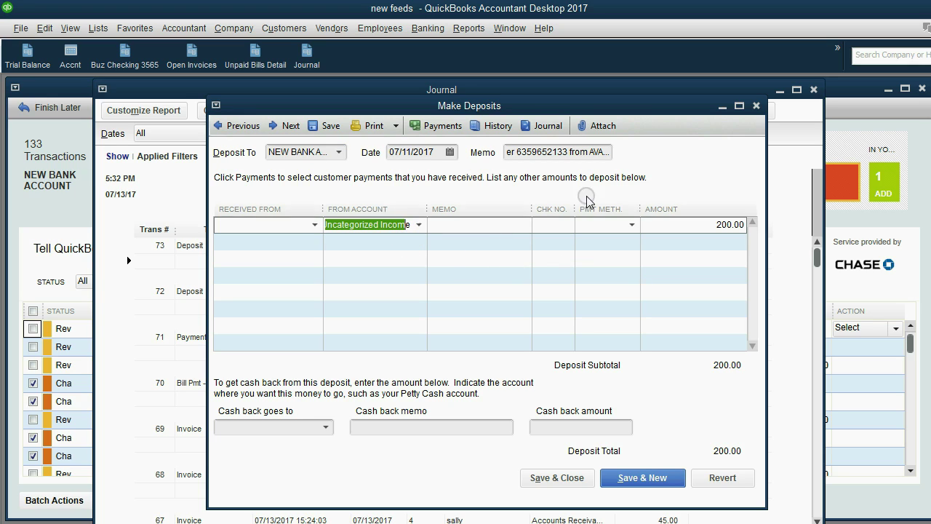
Close the deposit and import the Web Connect file JPMC (2).QBO again, dismissing the resulting message.
{"action": "left_click", "coordinate": [756, 106]}
{"action": "left_click", "coordinate": [20, 28]}
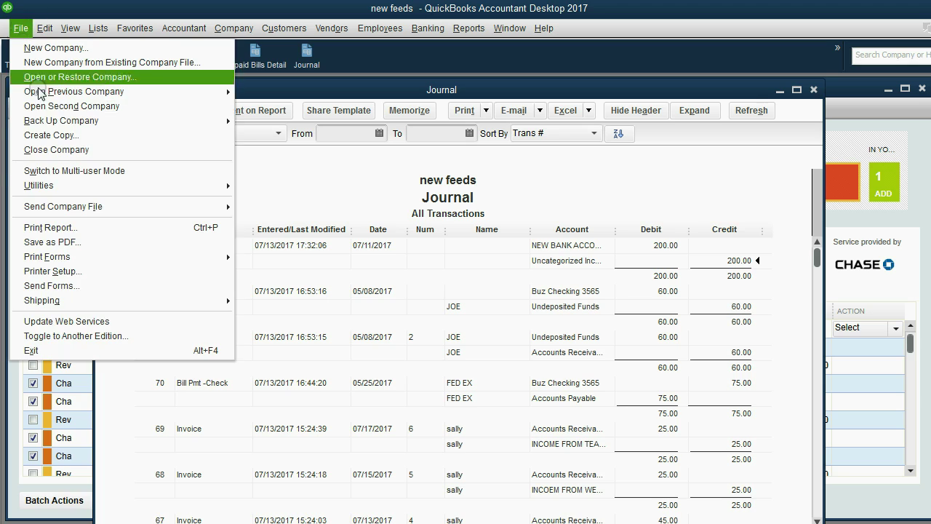
{"action": "mouse_move", "coordinate": [223, 185]}
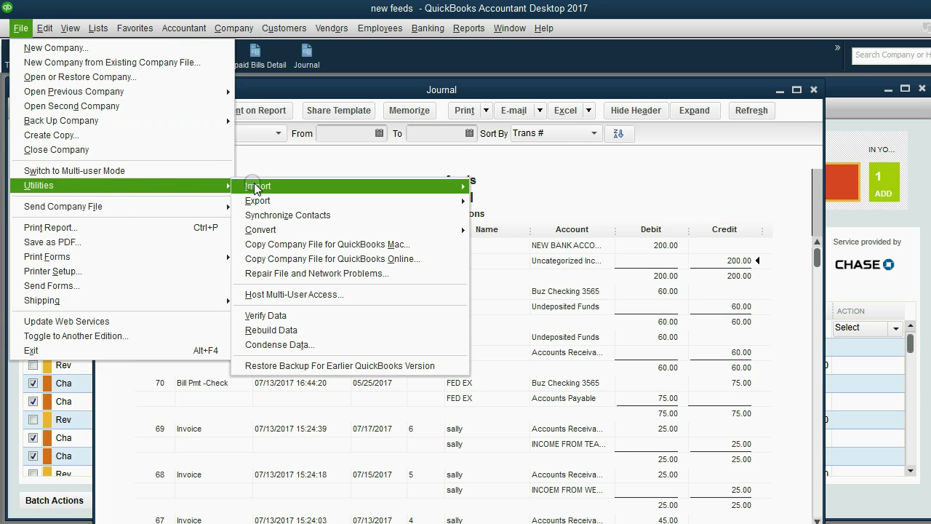
{"action": "mouse_move", "coordinate": [402, 190]}
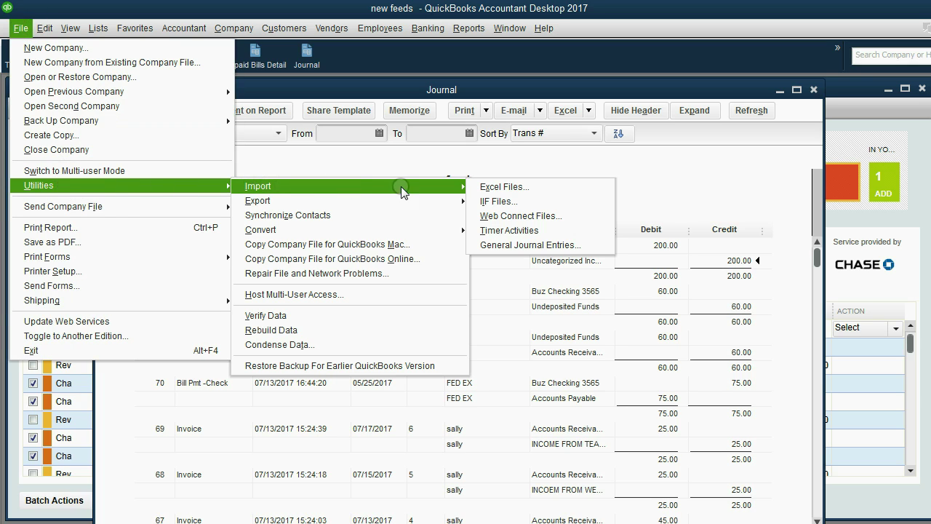
{"action": "left_click", "coordinate": [499, 216]}
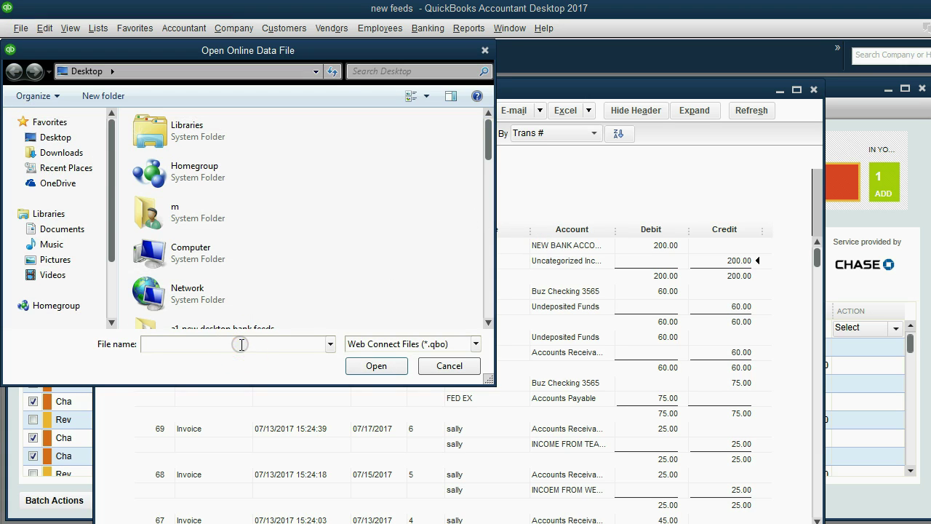
{"action": "left_click", "coordinate": [223, 340]}
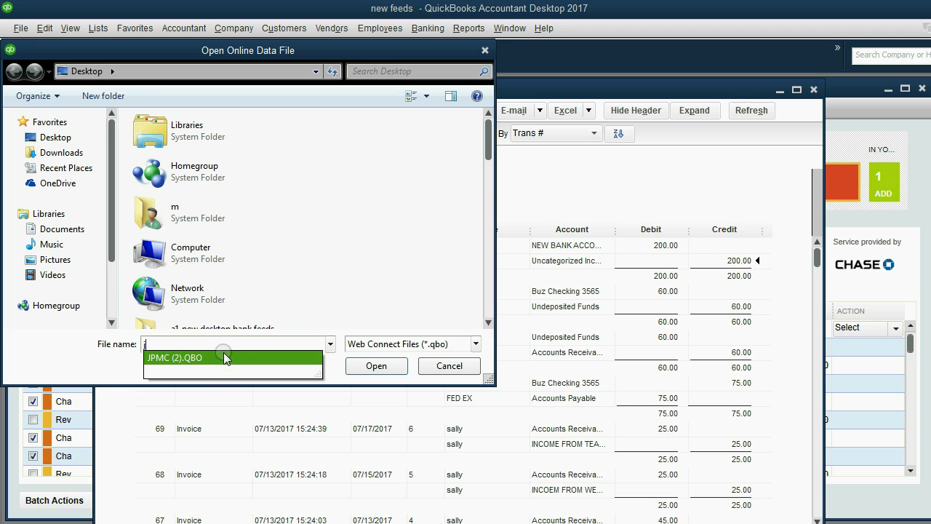
{"action": "left_click", "coordinate": [226, 355]}
{"action": "left_click", "coordinate": [376, 365]}
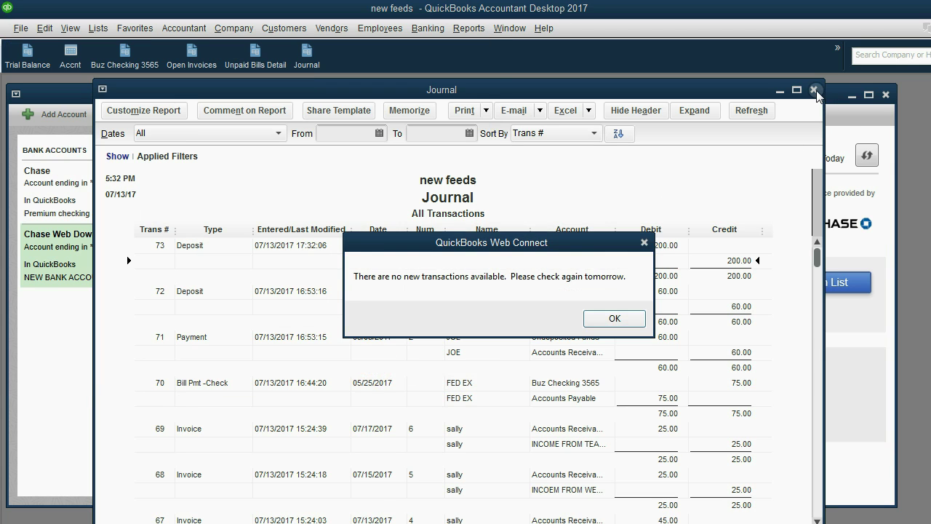
{"action": "left_click", "coordinate": [614, 318]}
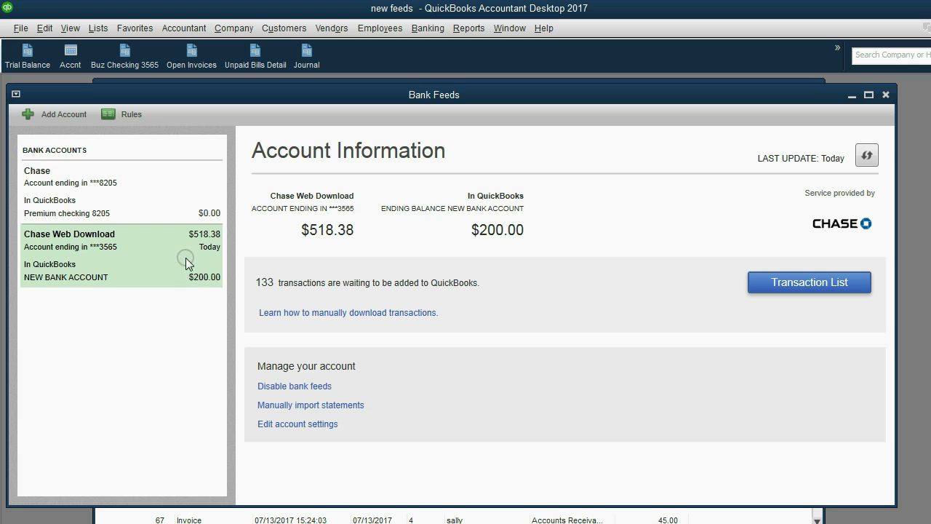
Open the NEW BANK ACCOUNT transaction list and sort it by date, newest first, to check for the accepted 7/11/2017 deposit.
{"action": "left_click", "coordinate": [764, 278]}
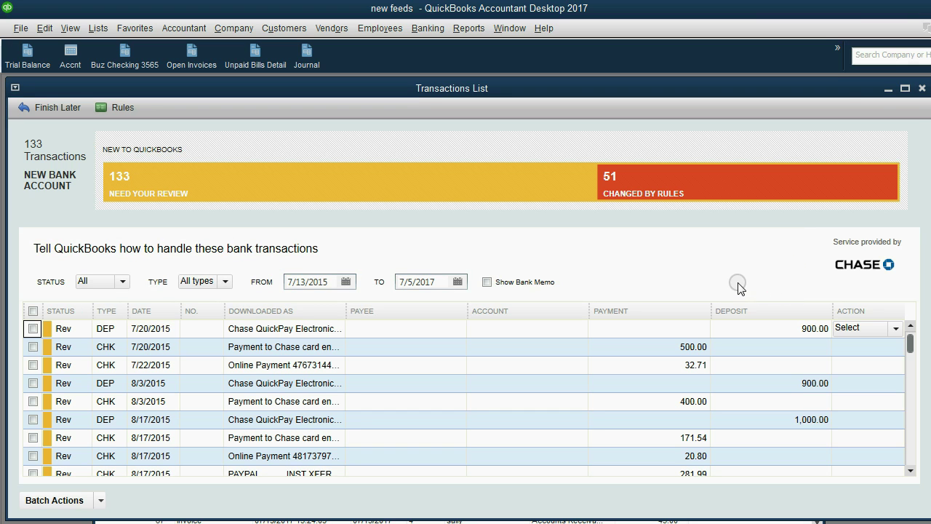
{"action": "left_click", "coordinate": [141, 312]}
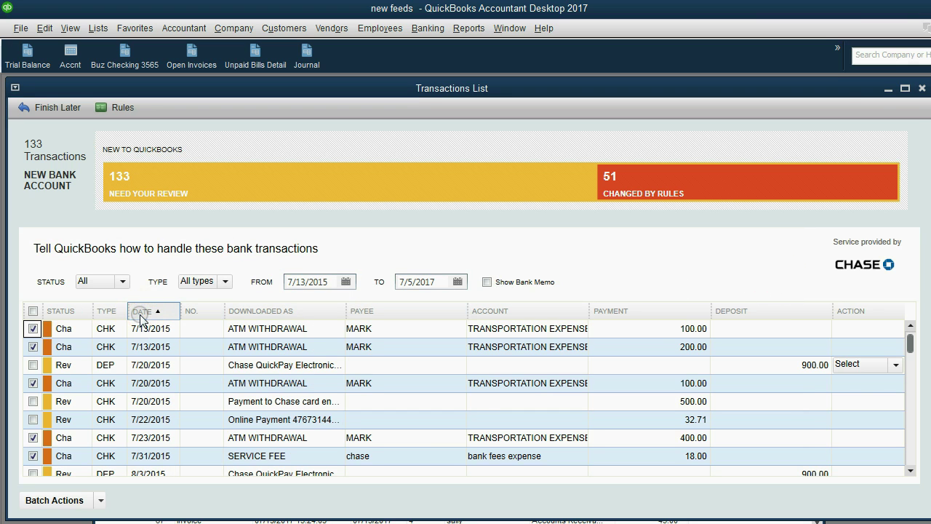
{"action": "left_click", "coordinate": [140, 311]}
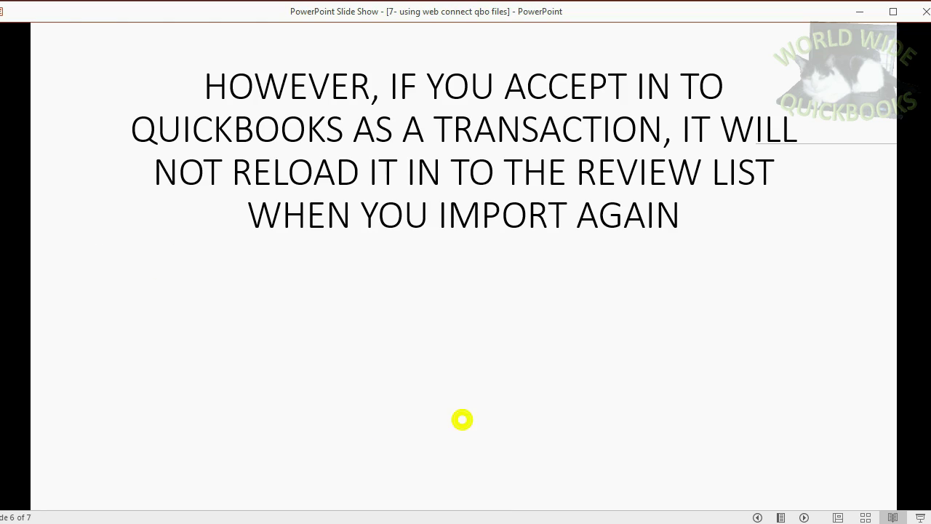
Advance the PowerPoint slide, return to QuickBooks, and delete the 07/11/2017 deposit of 200.00 by opening it from the Journal report.
{"action": "left_click", "coordinate": [462, 419]}
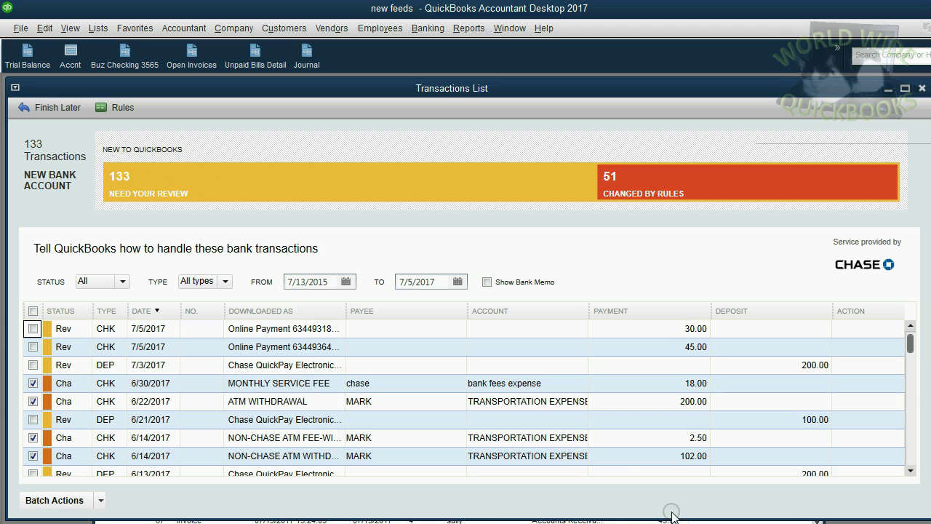
{"action": "left_click", "coordinate": [306, 65]}
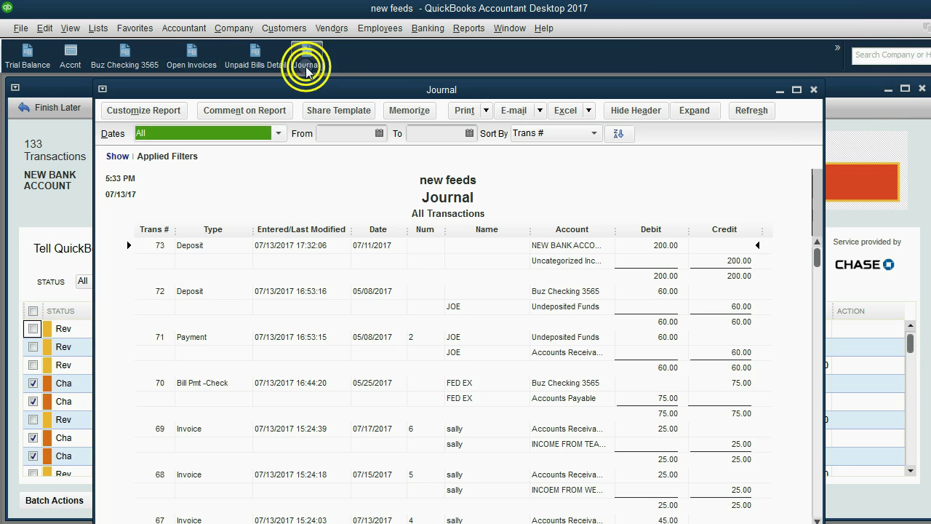
{"action": "double_click", "coordinate": [535, 251]}
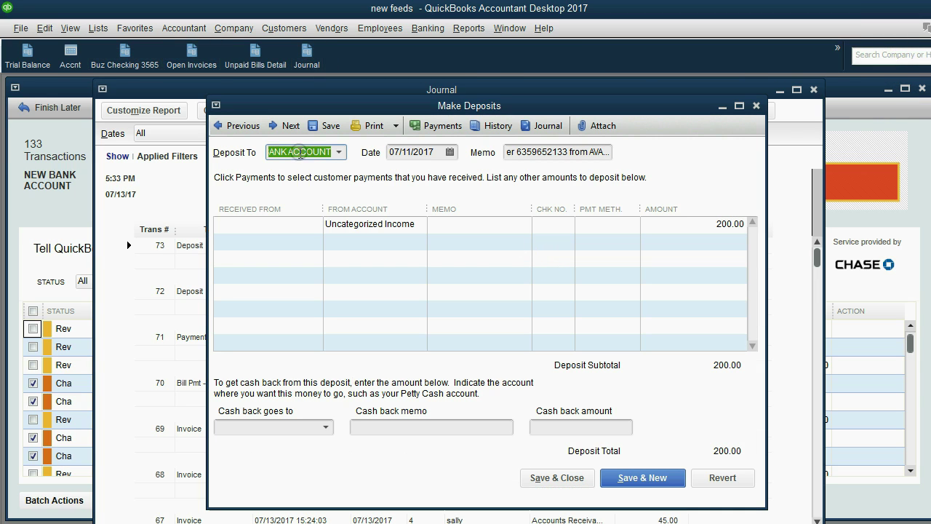
{"action": "left_click", "coordinate": [45, 28]}
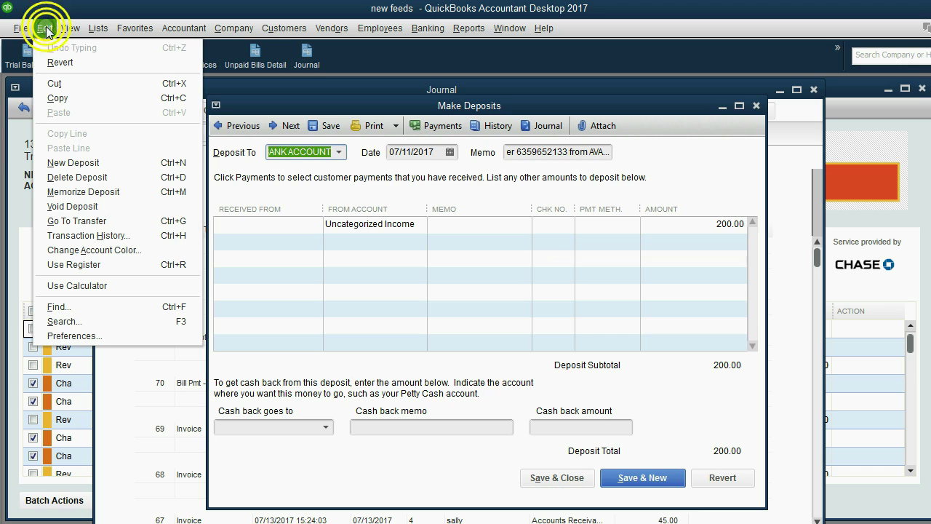
{"action": "left_click", "coordinate": [82, 177]}
{"action": "left_click", "coordinate": [455, 182]}
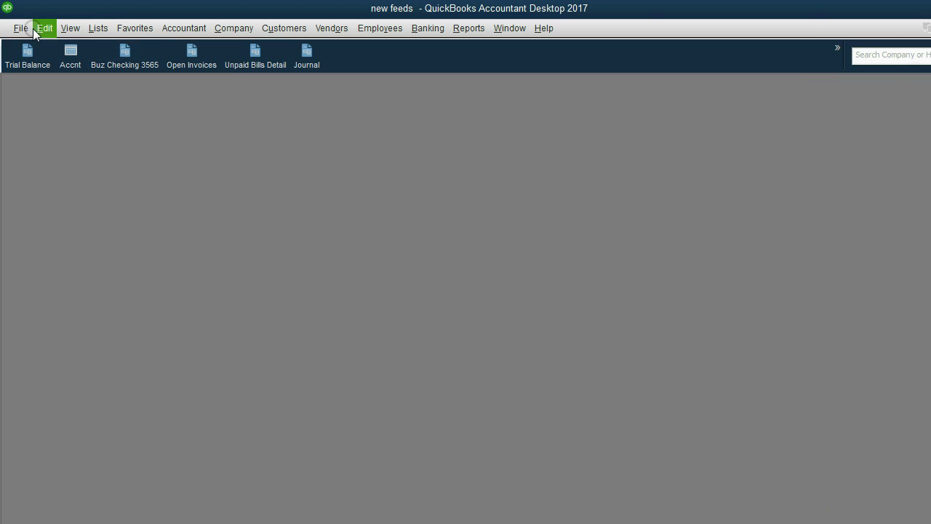
Re-import the JPMC Web Connect file with the deposit deleted, and dismiss the resulting message.
{"action": "left_click", "coordinate": [21, 27]}
{"action": "left_click", "coordinate": [67, 186]}
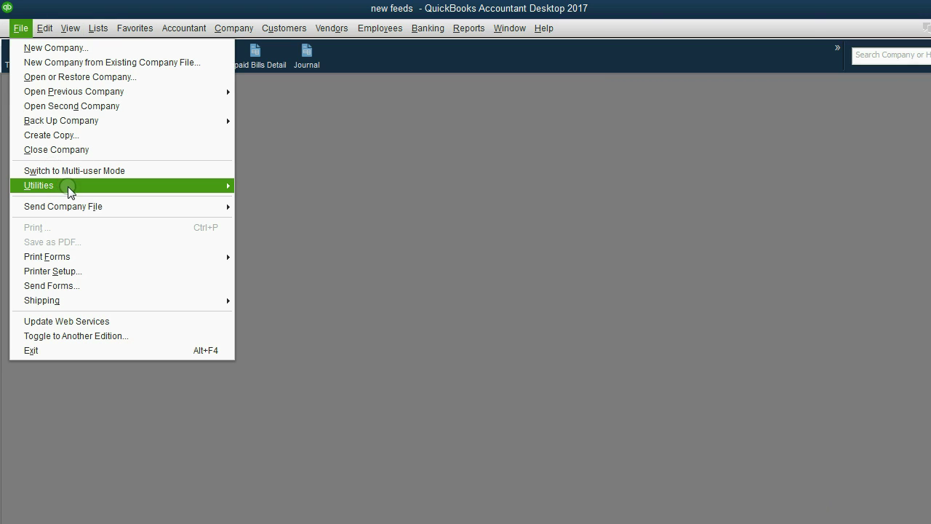
{"action": "mouse_move", "coordinate": [275, 187]}
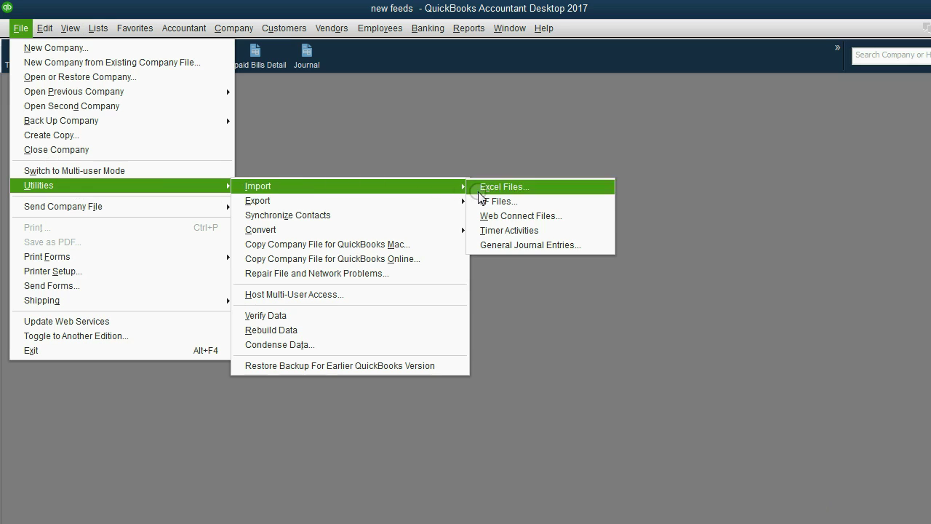
{"action": "left_click", "coordinate": [483, 215]}
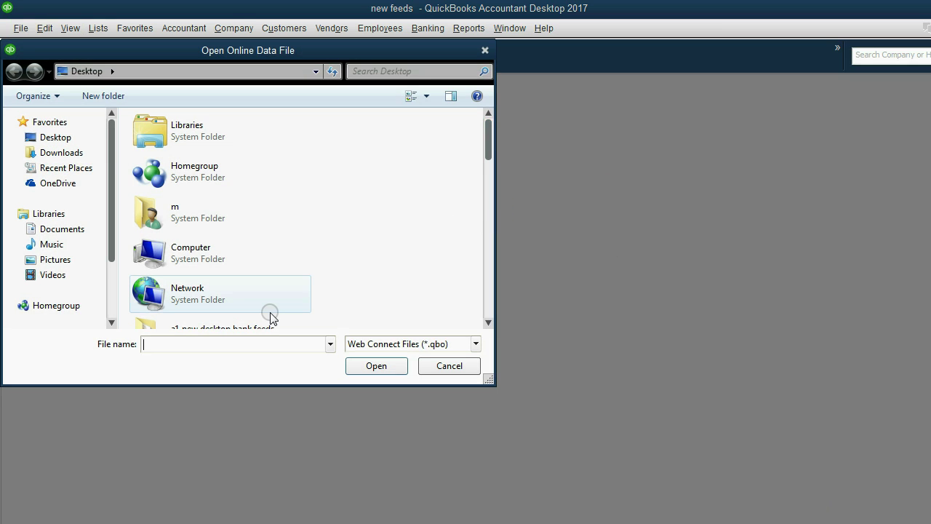
{"action": "type", "text": "j"}
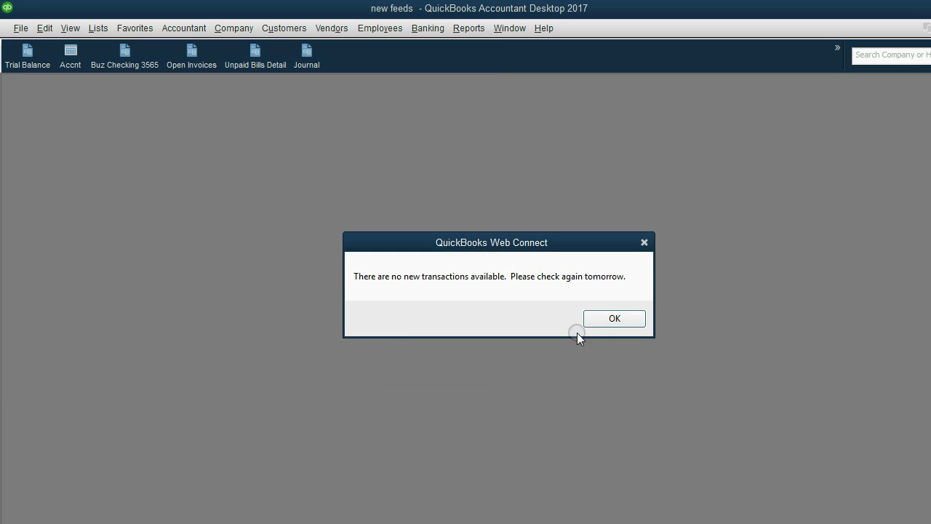
{"action": "left_click", "coordinate": [617, 314]}
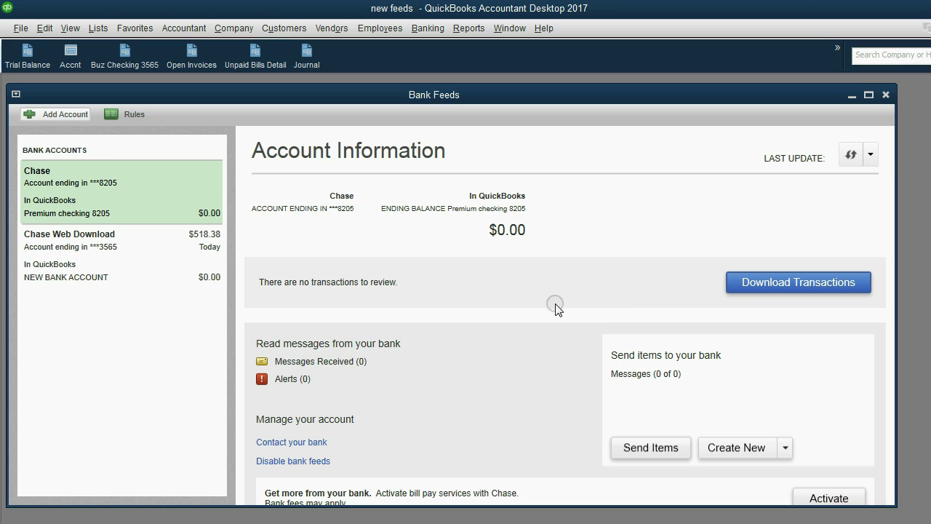
Select the Chase Web Download account, open its transaction list, and sort by date, newest first, to look for the deleted 7/11/2017 deposit.
{"action": "left_click", "coordinate": [109, 255]}
{"action": "left_click", "coordinate": [761, 280]}
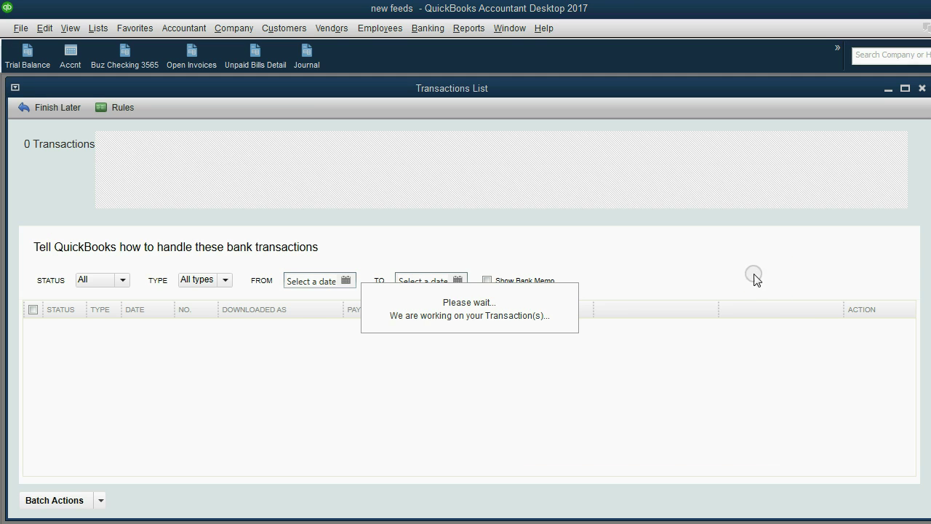
{"action": "left_click", "coordinate": [142, 309]}
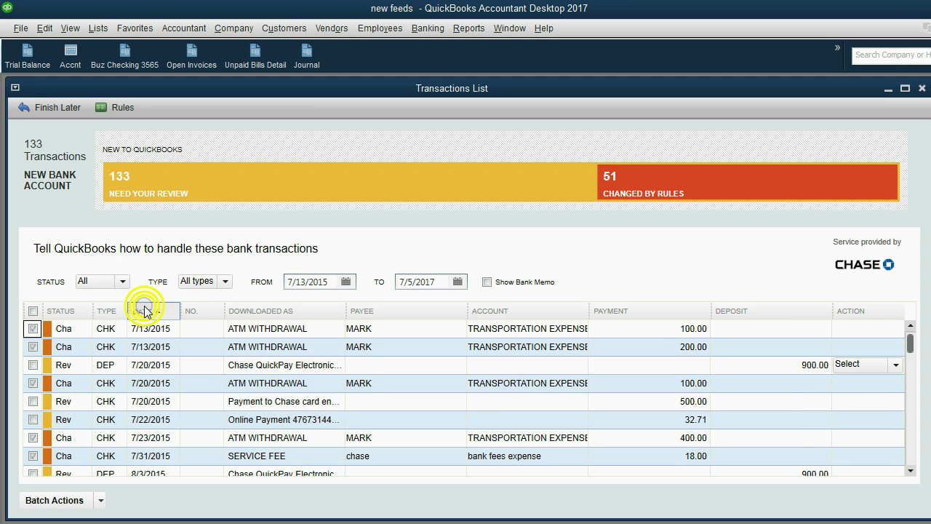
{"action": "left_click", "coordinate": [141, 310]}
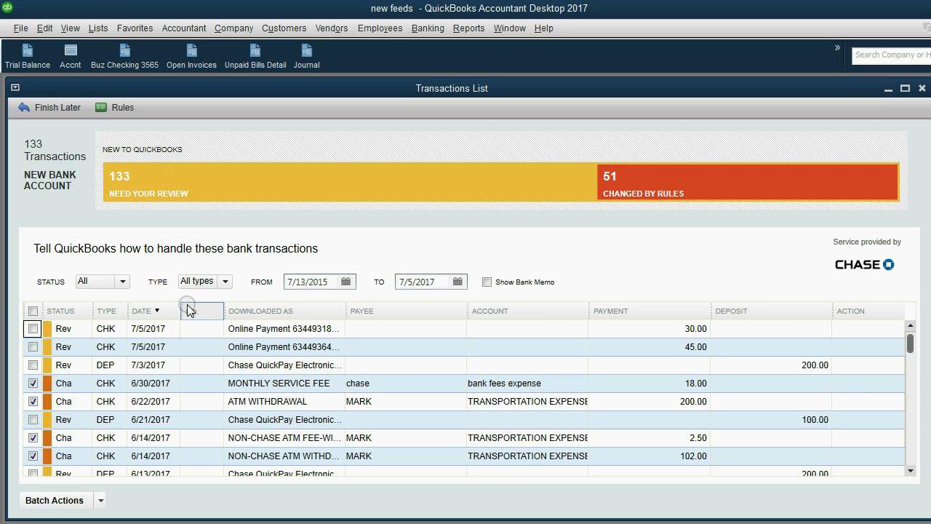